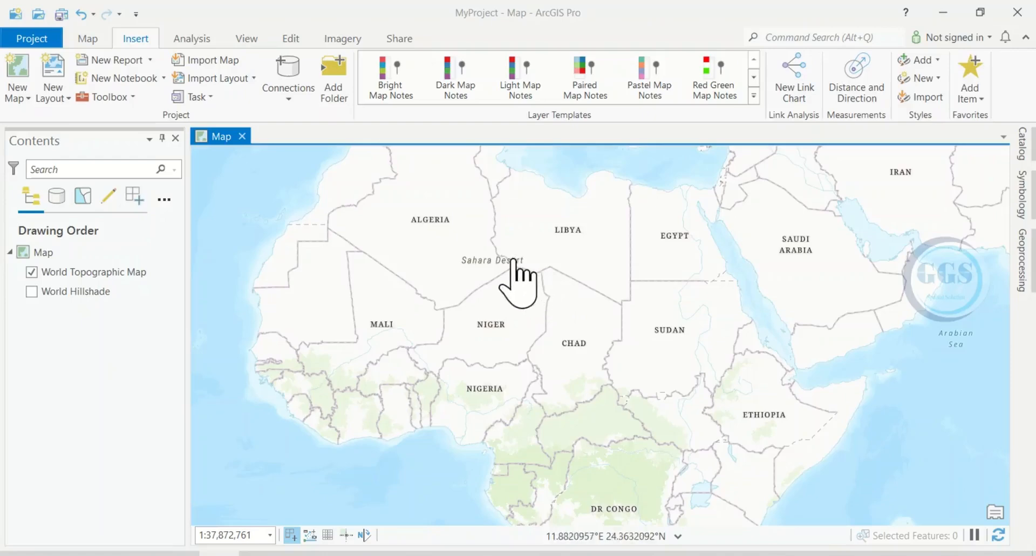
Open the Catalog pane and add a folder connection to the Shapefile folder inside Tutorial.
left_click(246, 39)
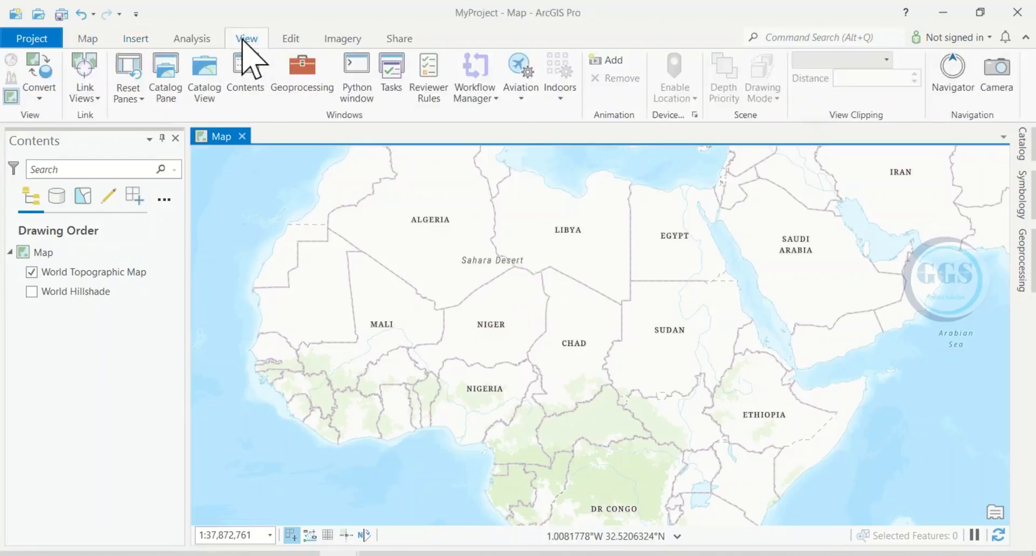
left_click(166, 91)
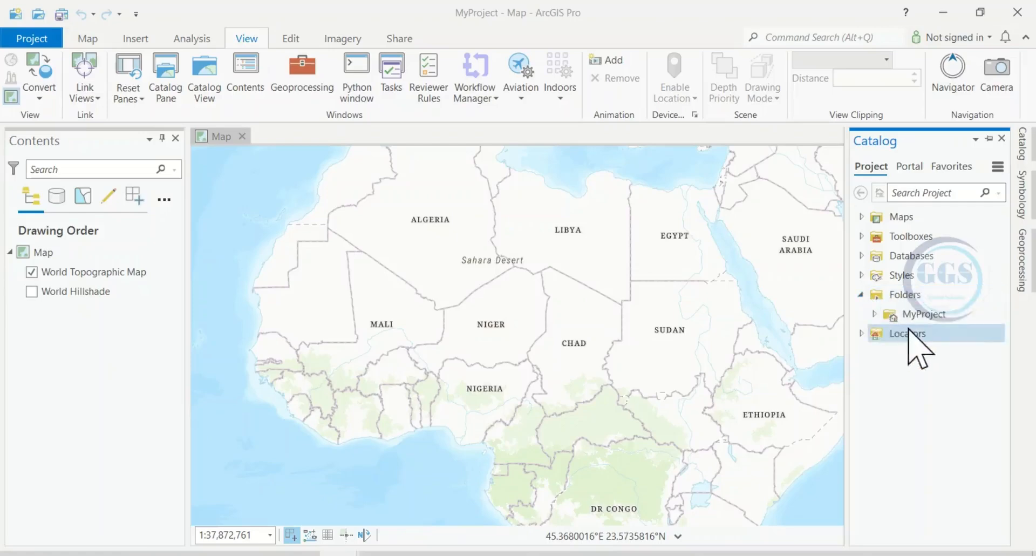
mouse_move(920, 316)
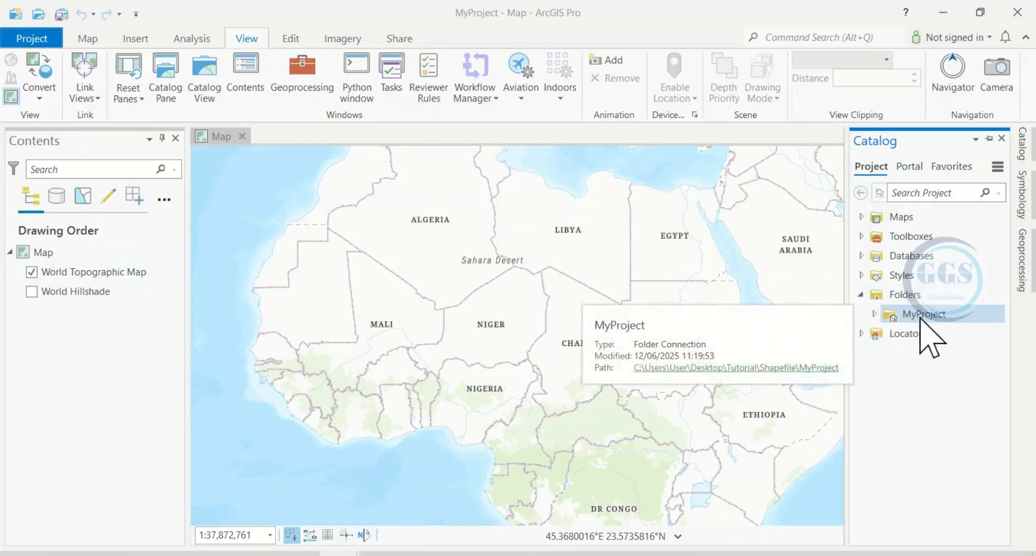
right_click(907, 298)
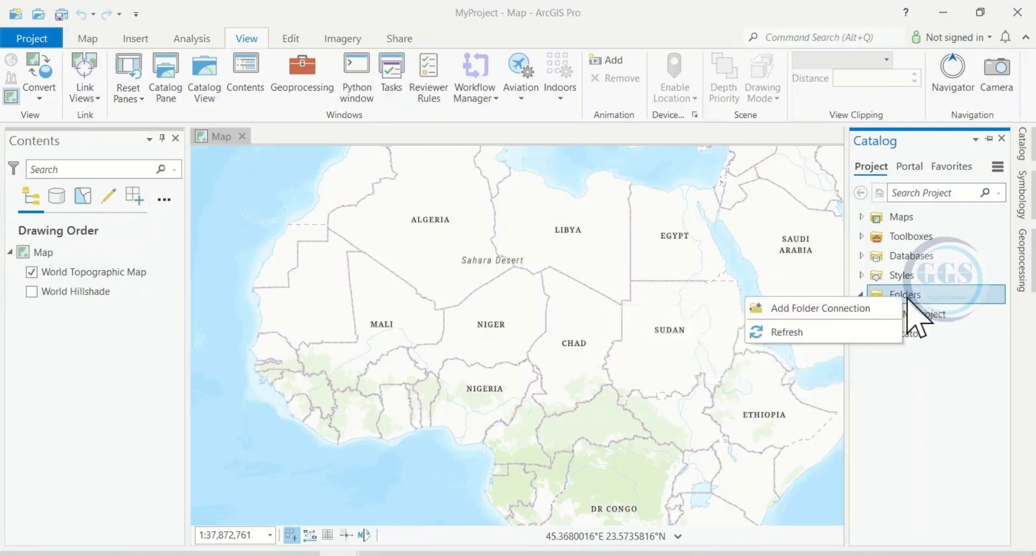
left_click(824, 309)
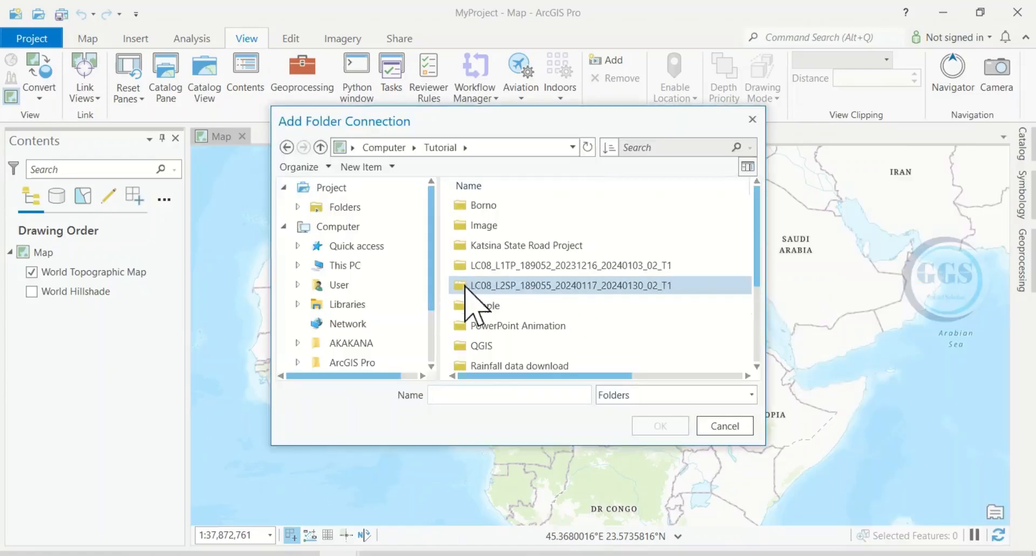
scroll(526, 294, "down", 1)
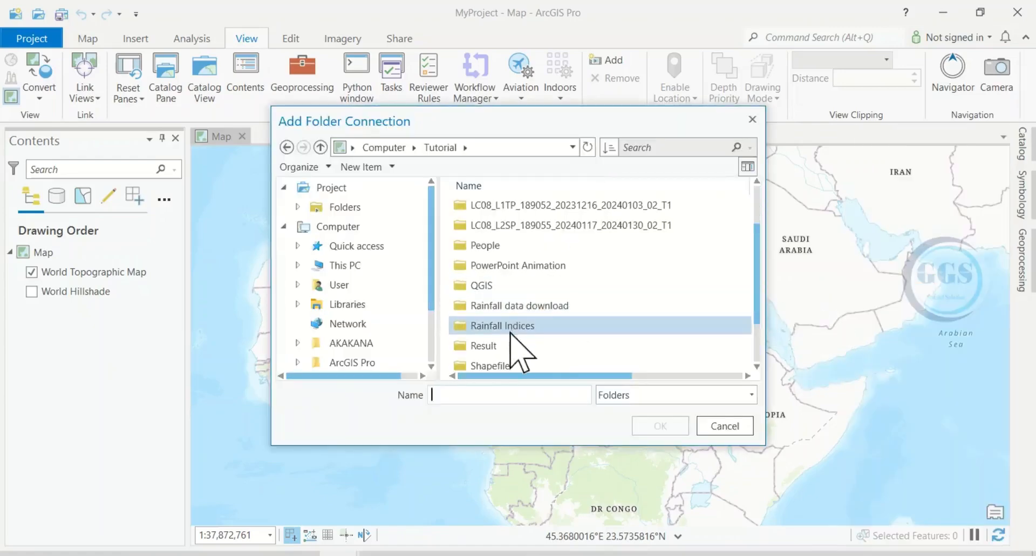
scroll(510, 340, "down", 1)
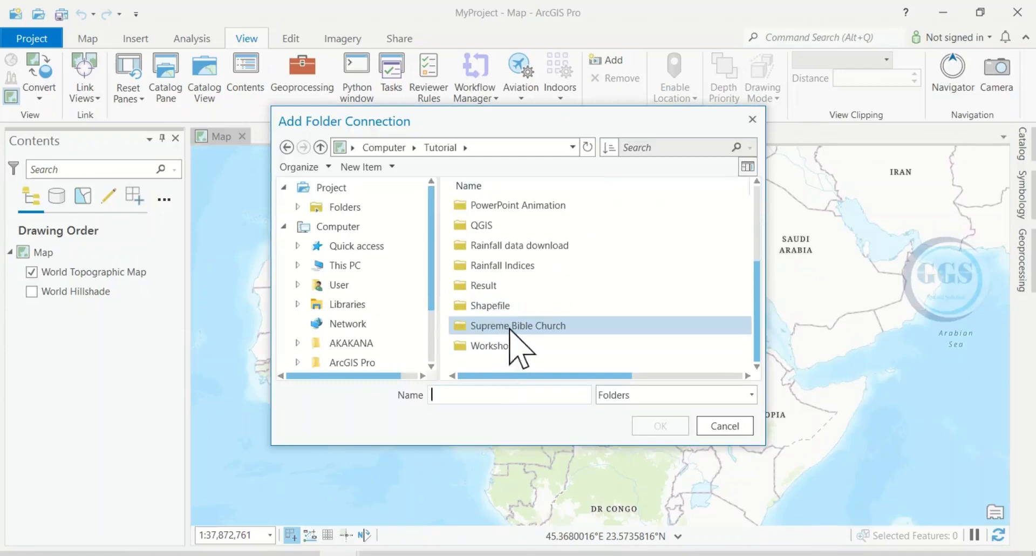
left_click(488, 306)
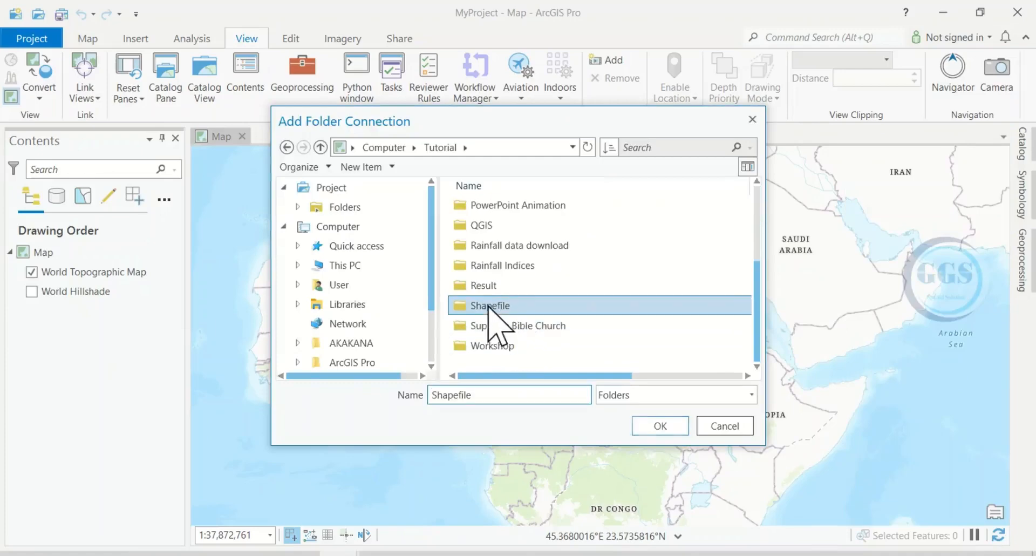
left_click(660, 426)
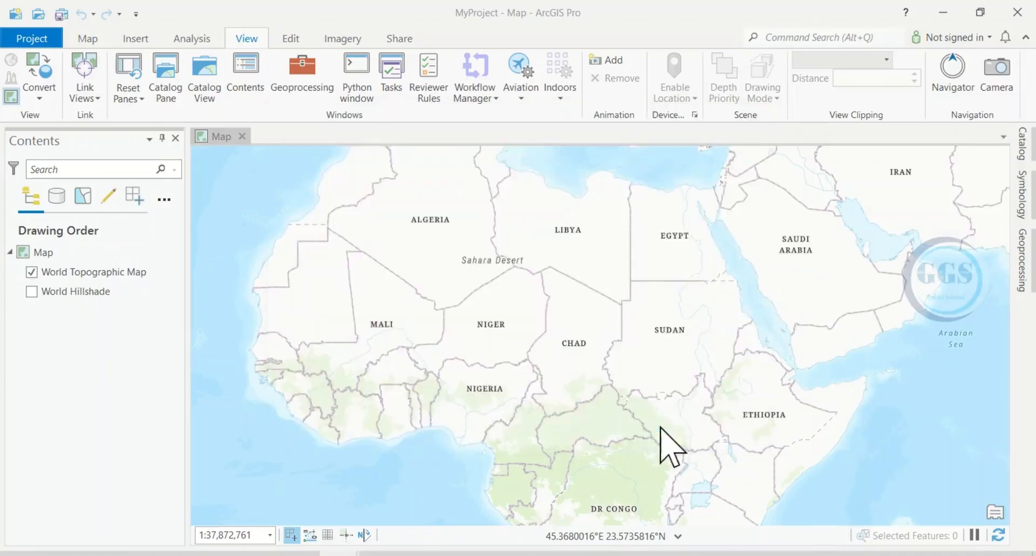
Start creating a new shapefile inside the Shapefile folder connection.
left_click(1021, 154)
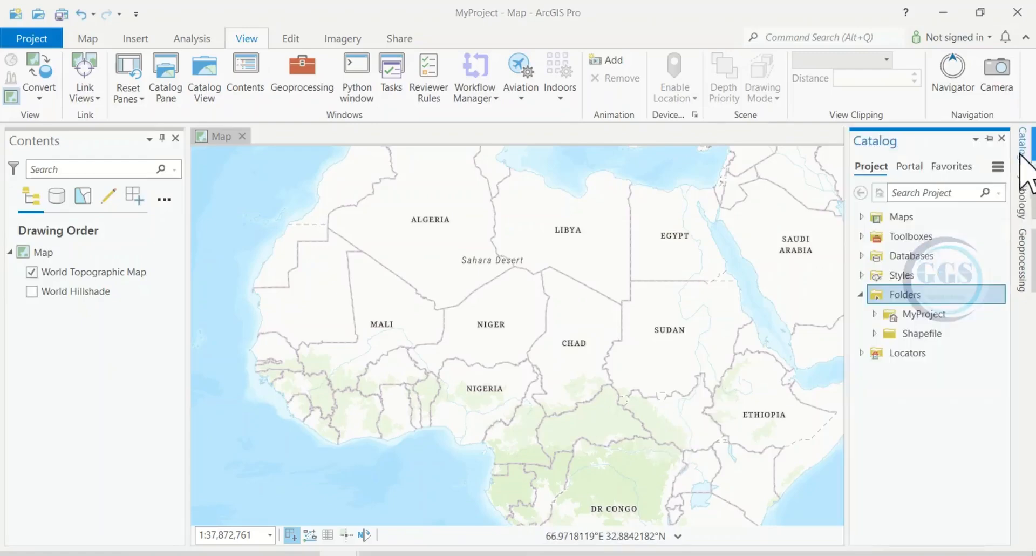
right_click(918, 335)
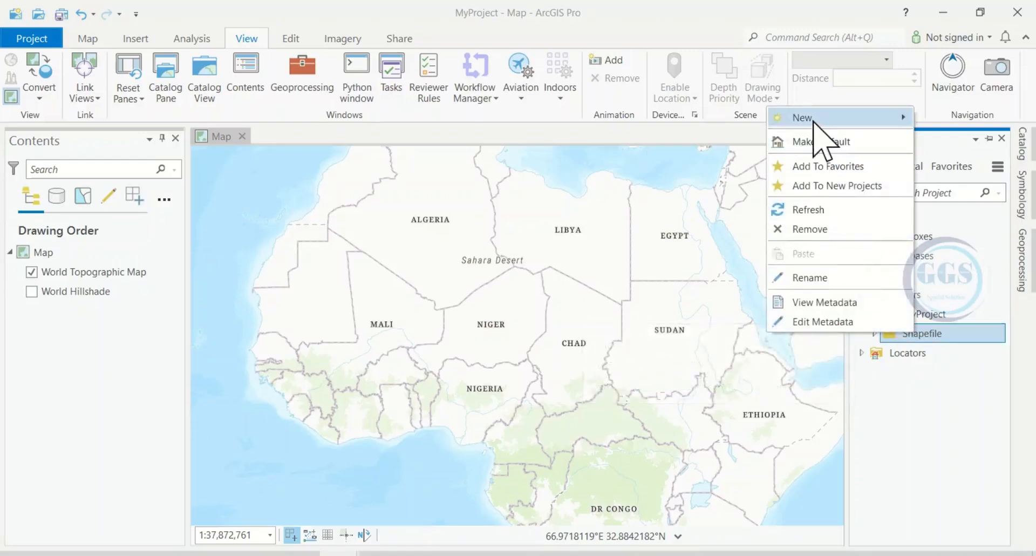
mouse_move(813, 121)
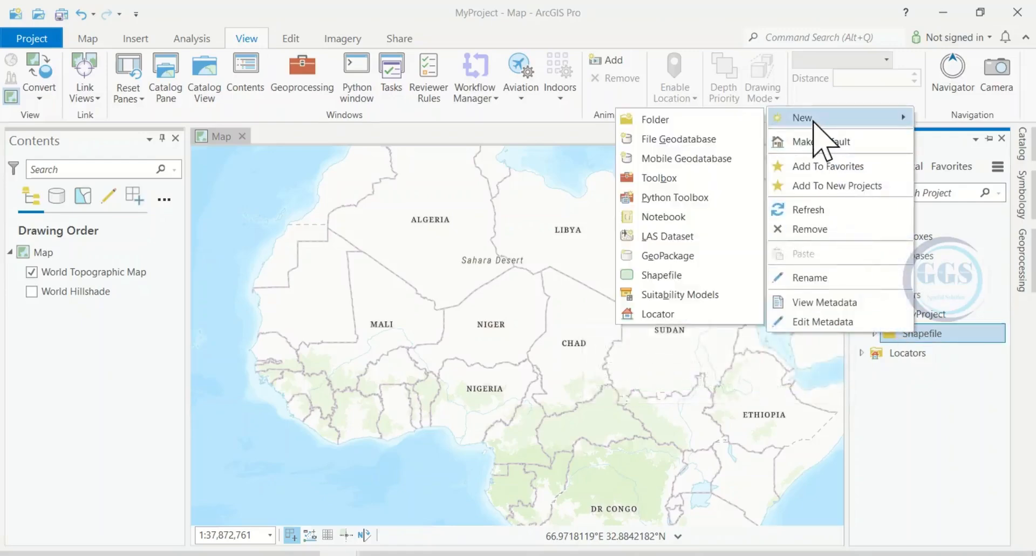
left_click(664, 276)
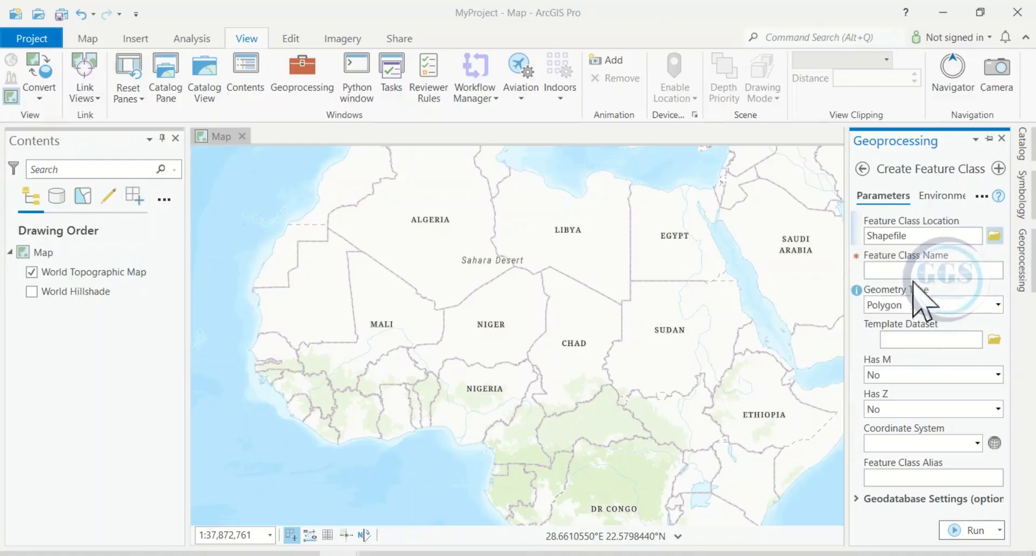
Name the new feature class Polygon and set its geometry type to Polygon.
left_click(894, 269)
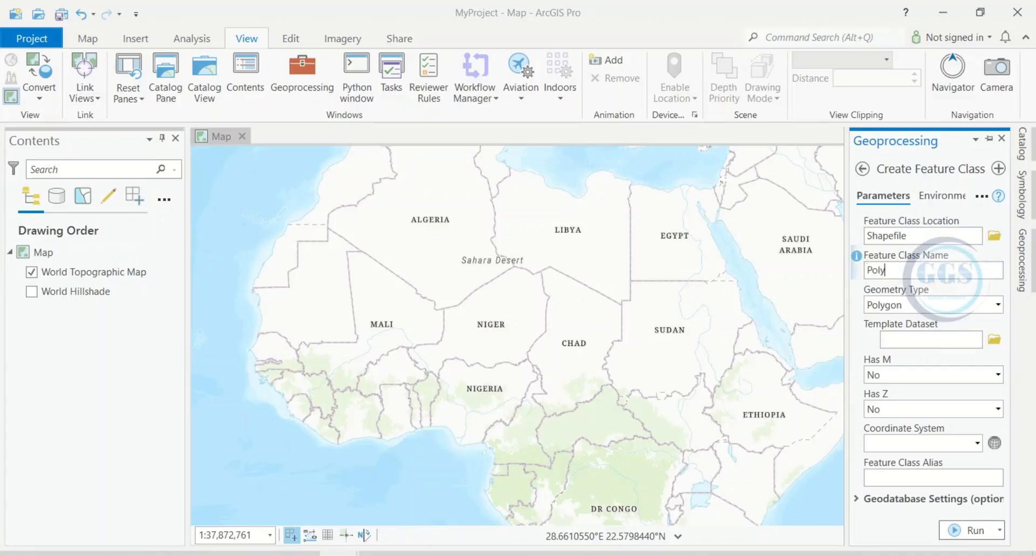
left_click(998, 304)
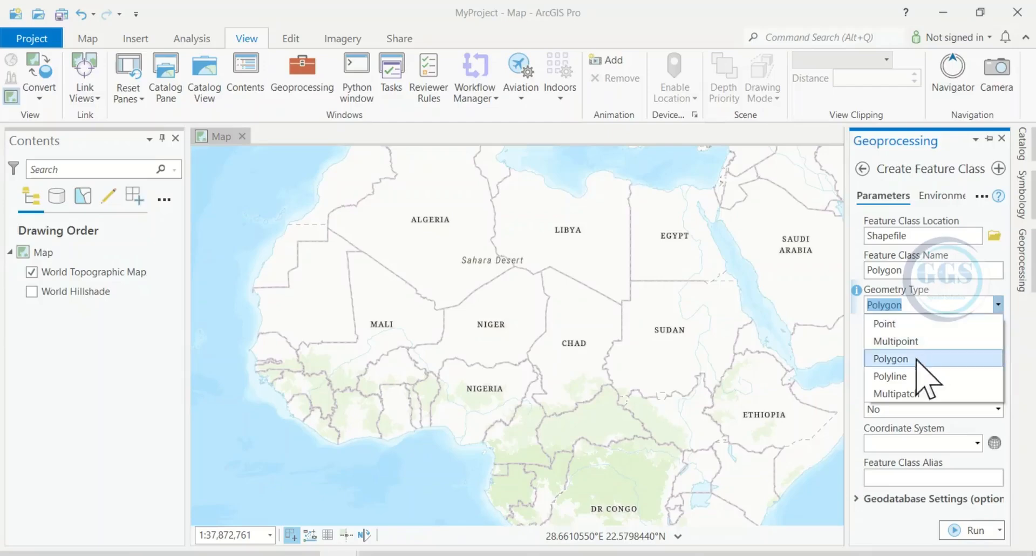
left_click(894, 359)
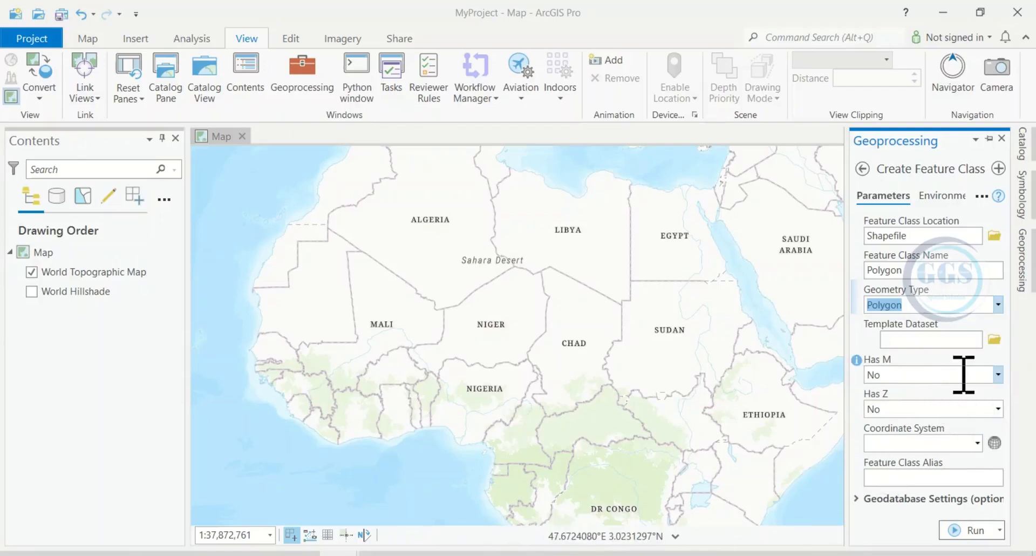
Set the coordinate system to the current map's WGS 1984 Web Mercator (auxiliary sphere).
left_click(977, 442)
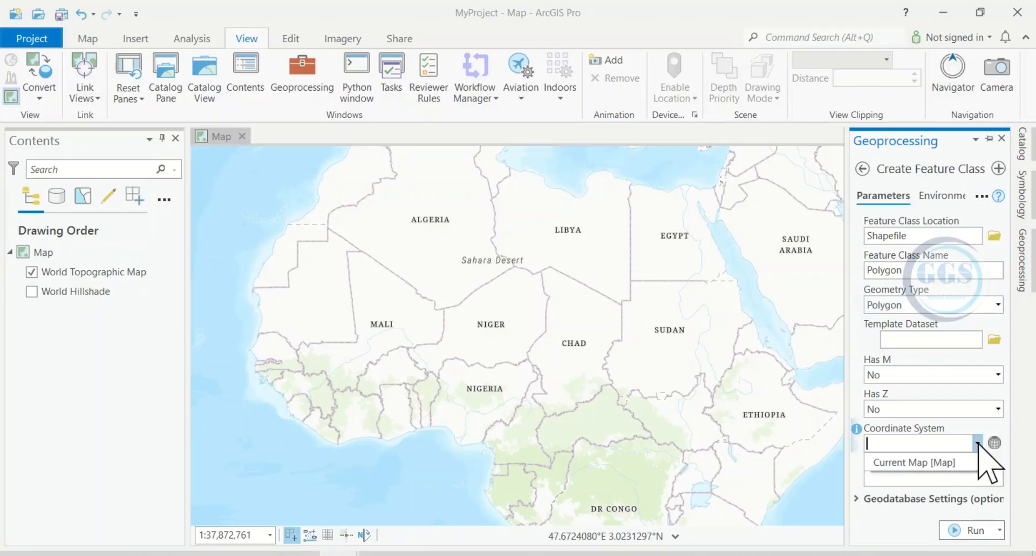
left_click(927, 463)
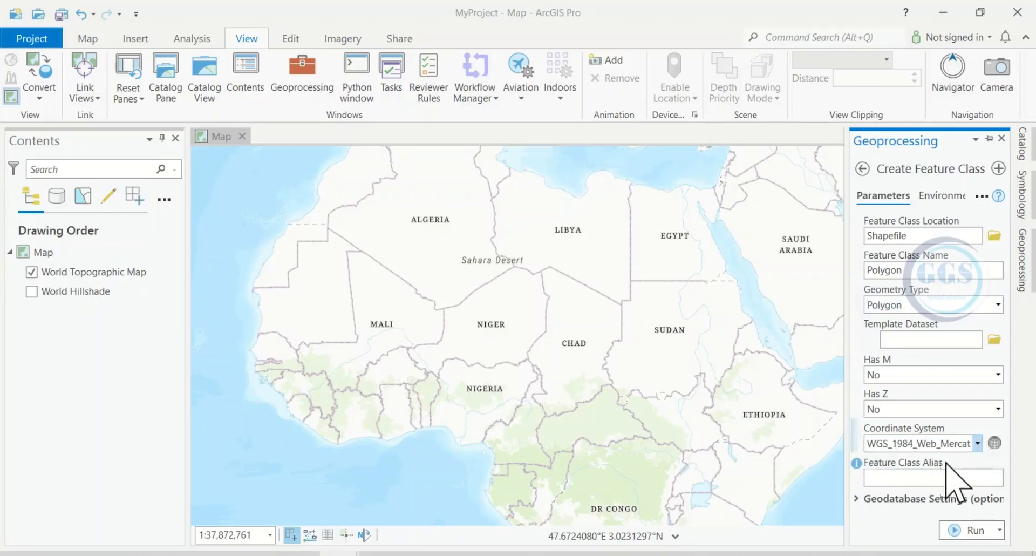
left_click(996, 446)
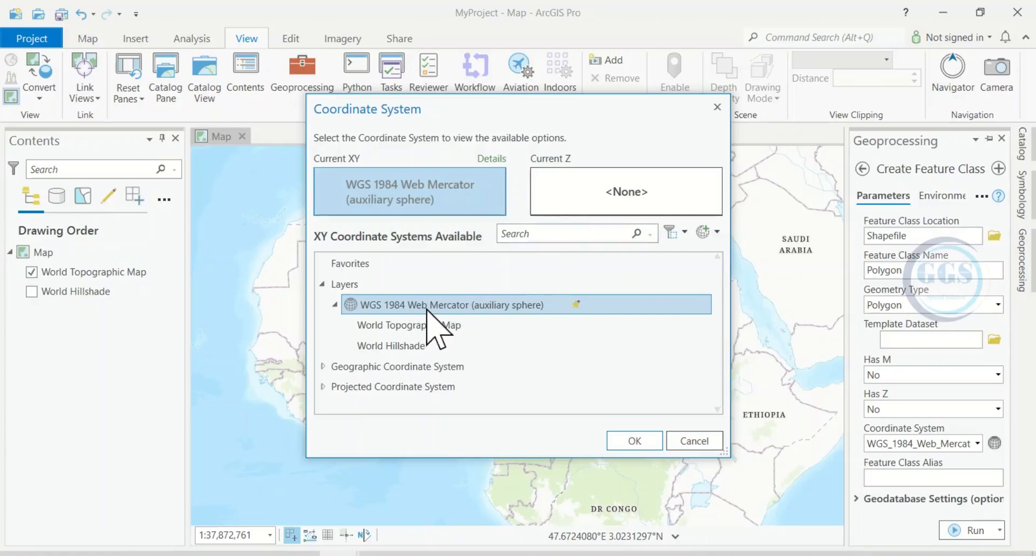
left_click(634, 442)
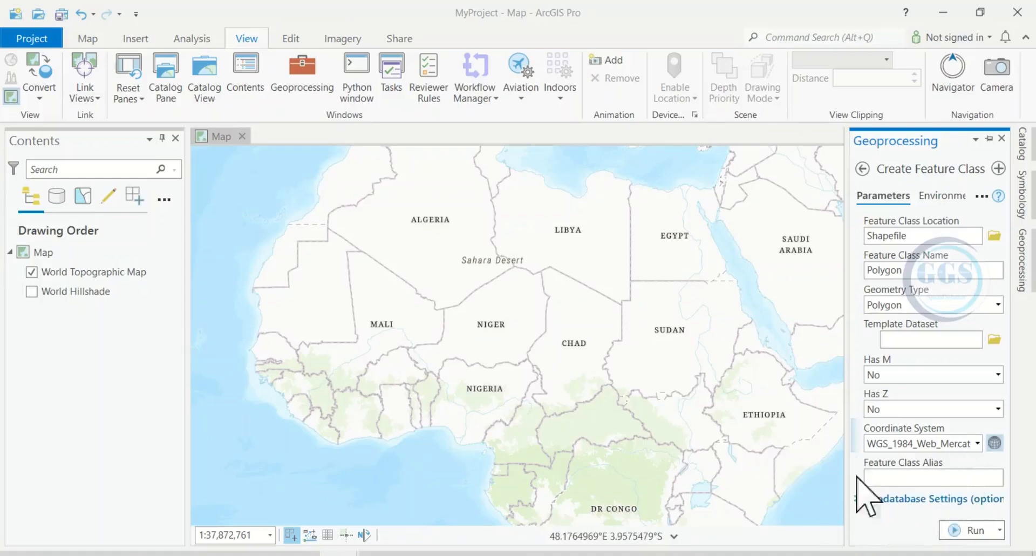
Run Create Feature Class and close the Geoprocessing pane.
left_click(956, 531)
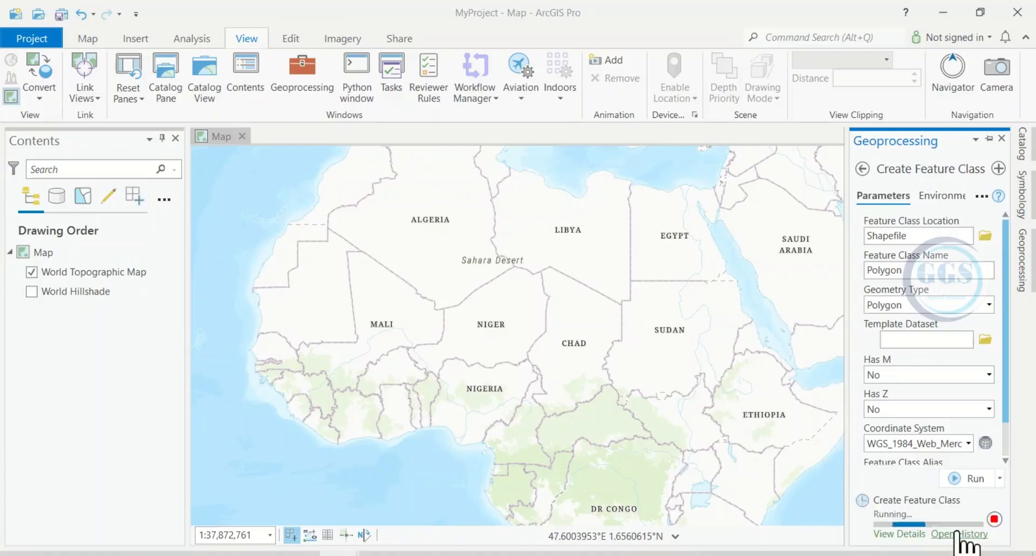
mouse_move(908, 511)
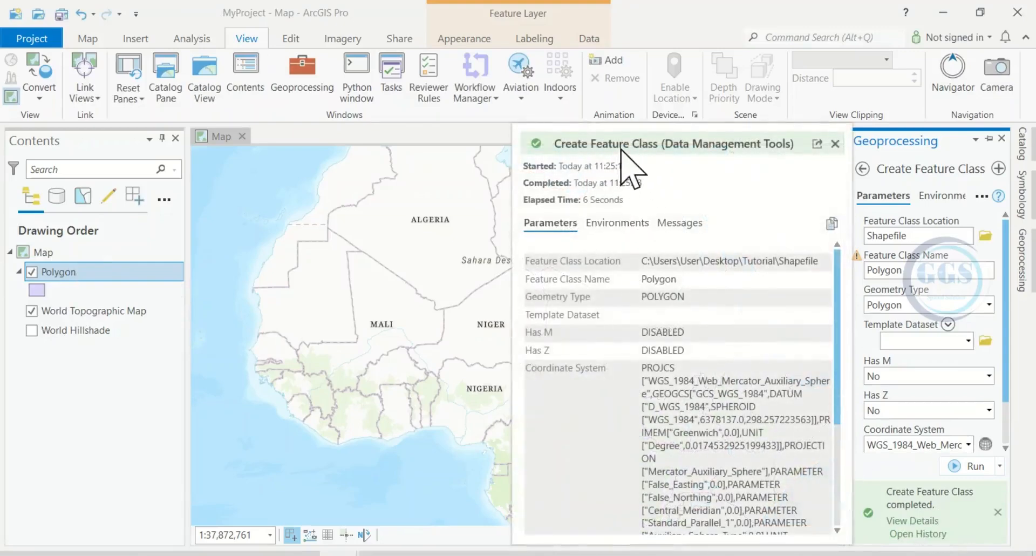
left_click(1001, 138)
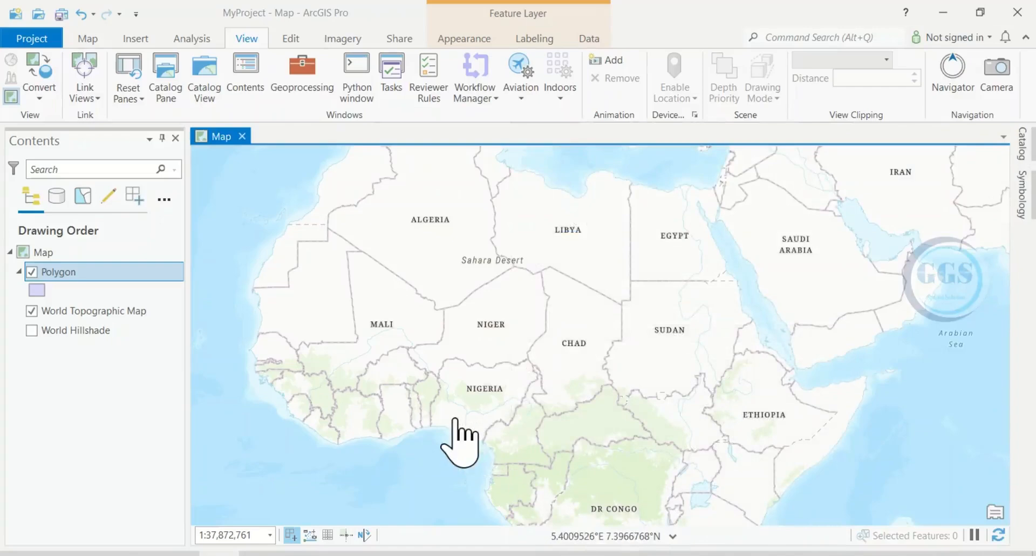
Activate the Polygon construction tool for the Polygon layer template in Create Features, around Ushapa north of Abuja.
scroll(464, 431, "up", 6)
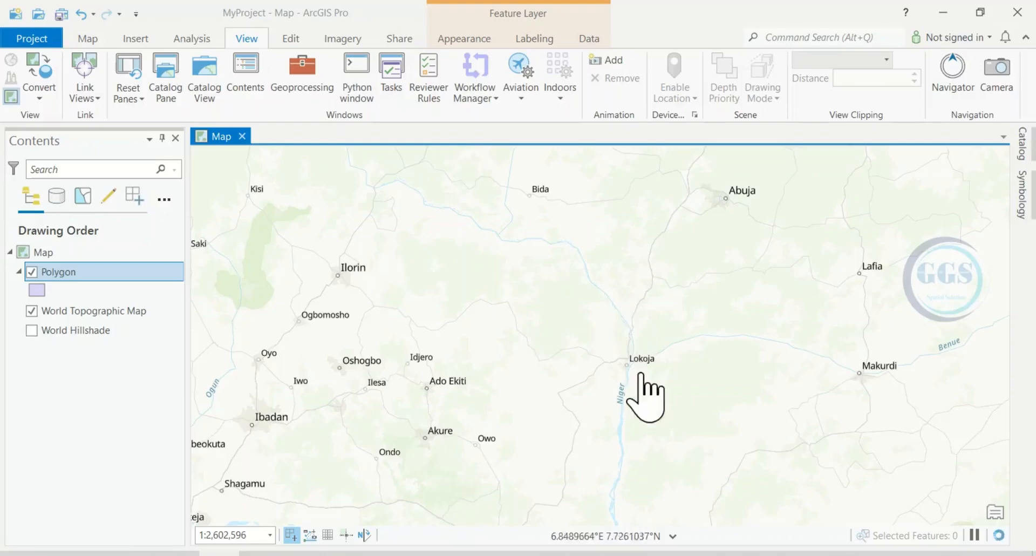
left_click_drag(710, 305, 652, 411)
scroll(655, 339, "up", 3)
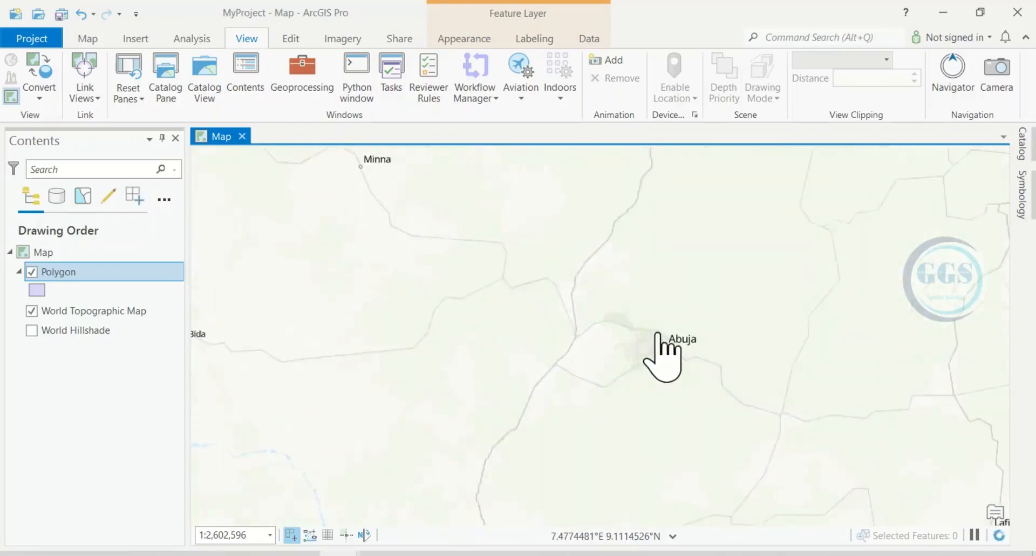
scroll(620, 267, "up", 1)
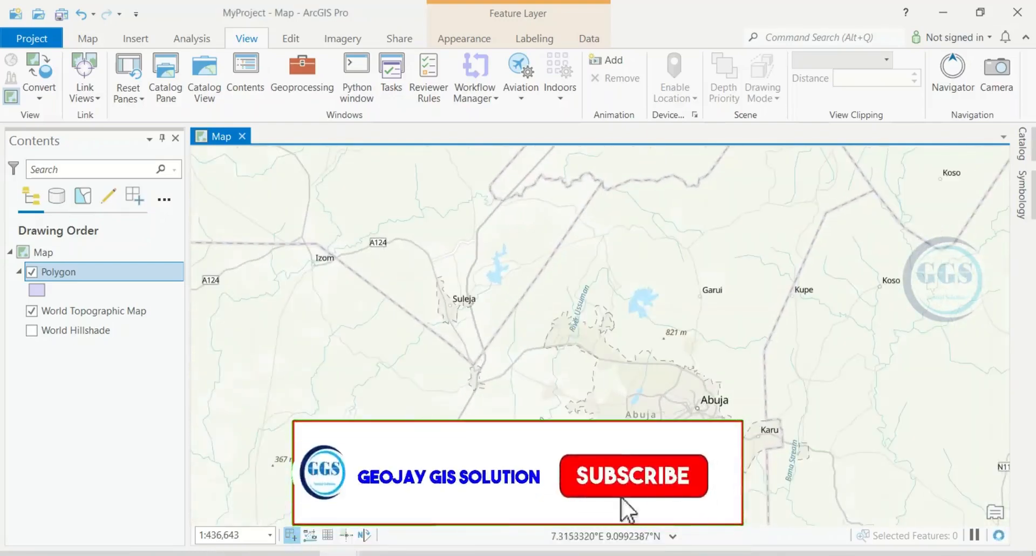
scroll(569, 319, "up", 1)
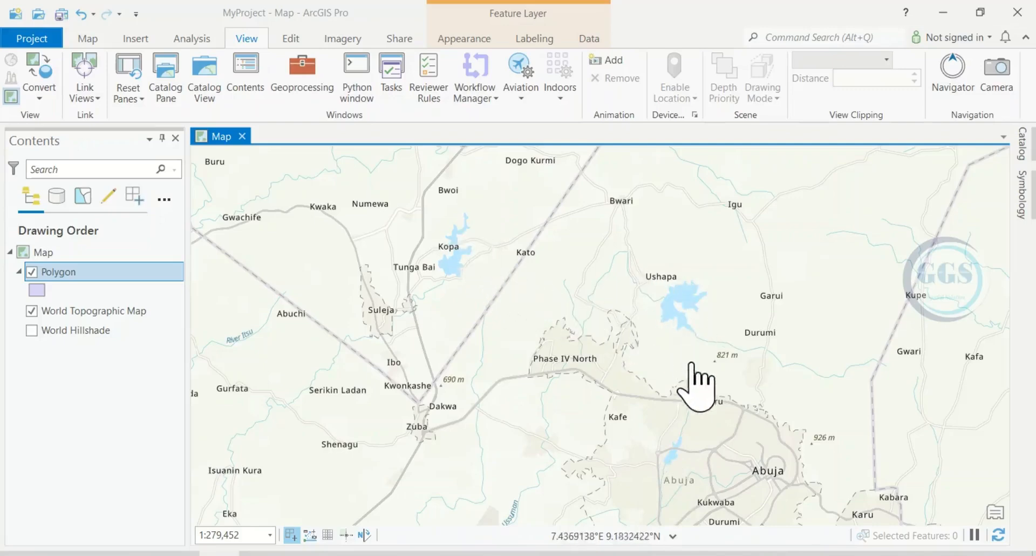
scroll(690, 398, "up", 2)
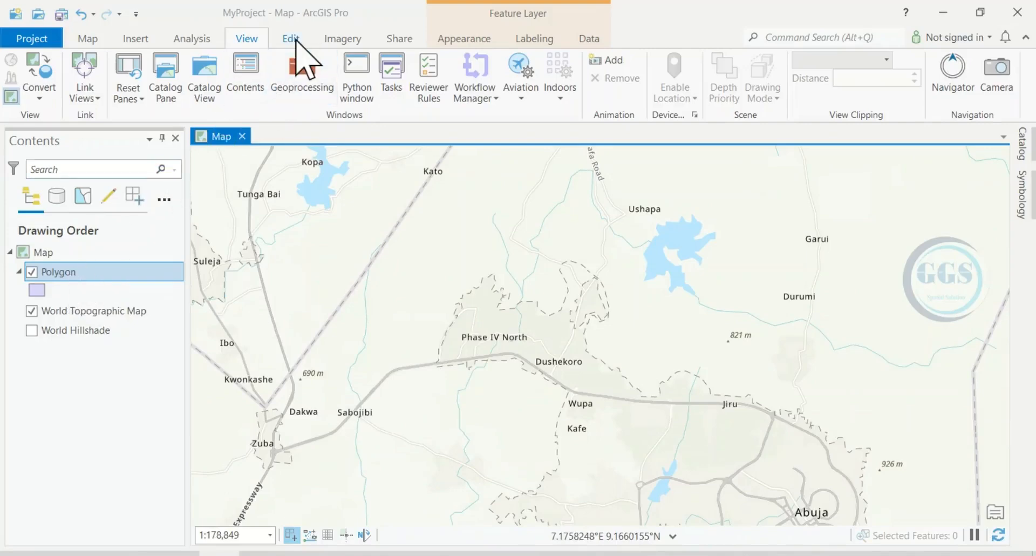
left_click(291, 39)
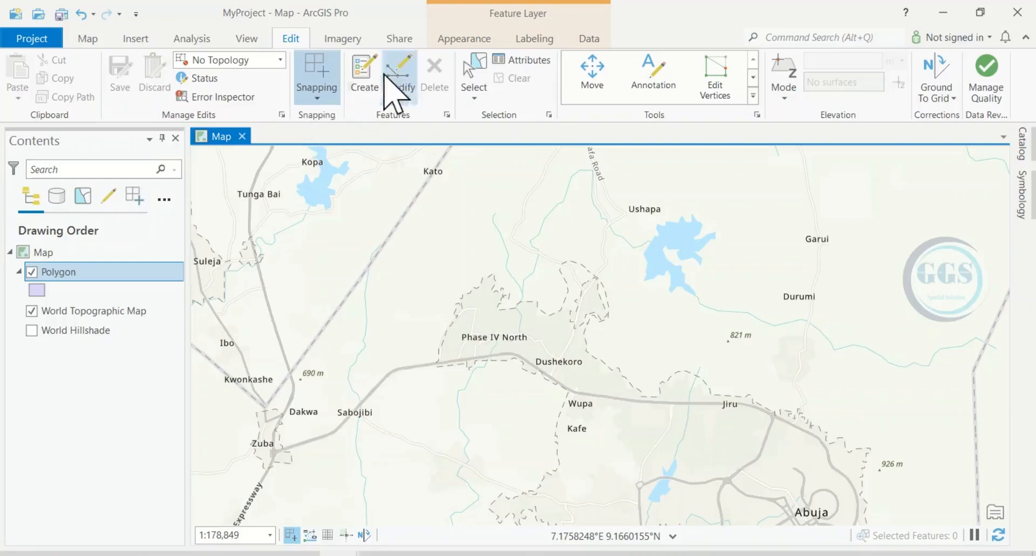
left_click(366, 96)
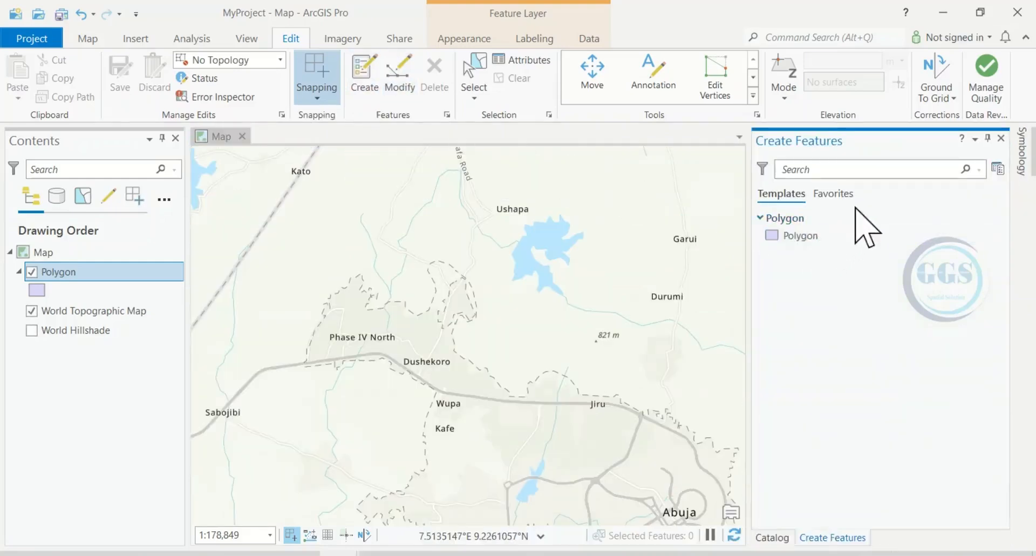
left_click(819, 237)
left_click(799, 269)
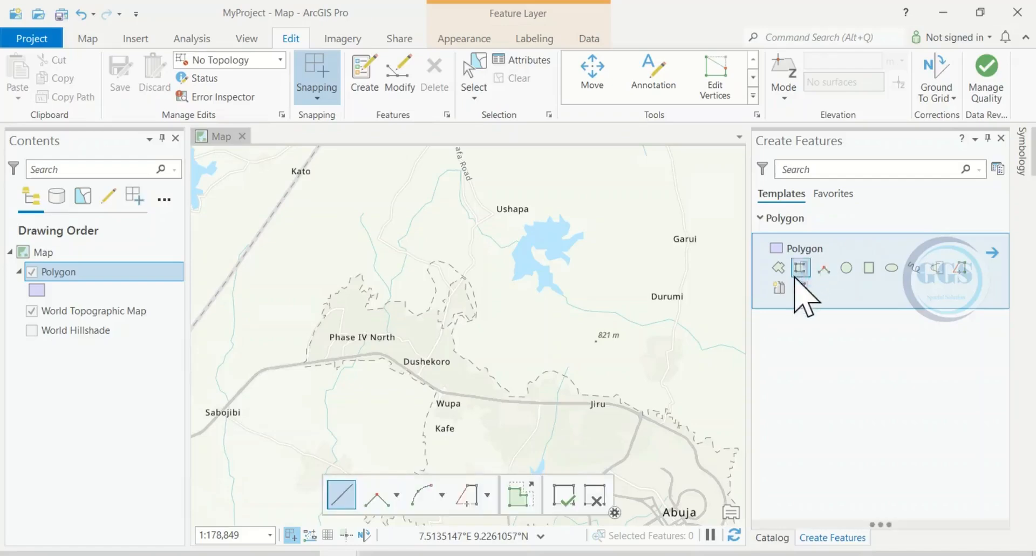
left_click(778, 268)
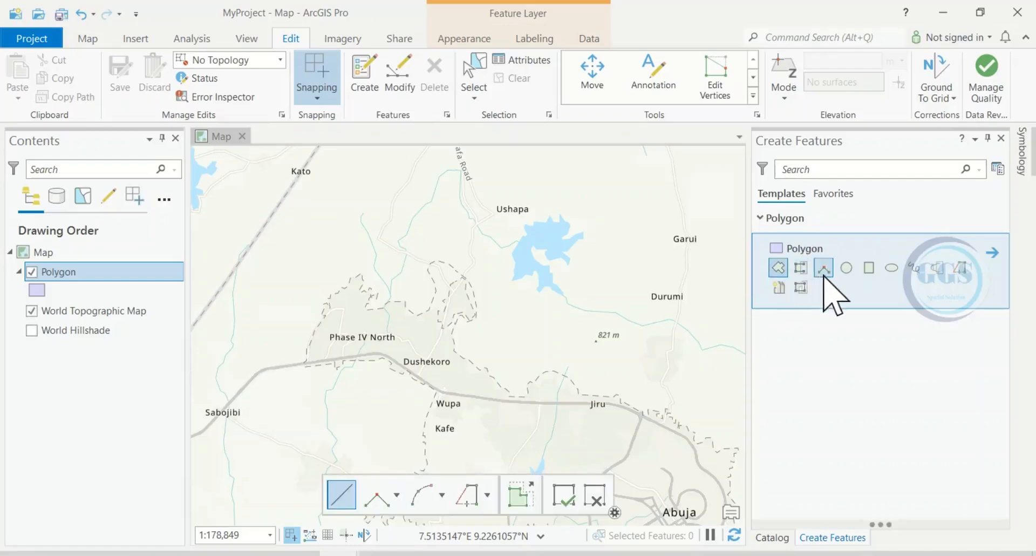
left_click(778, 272)
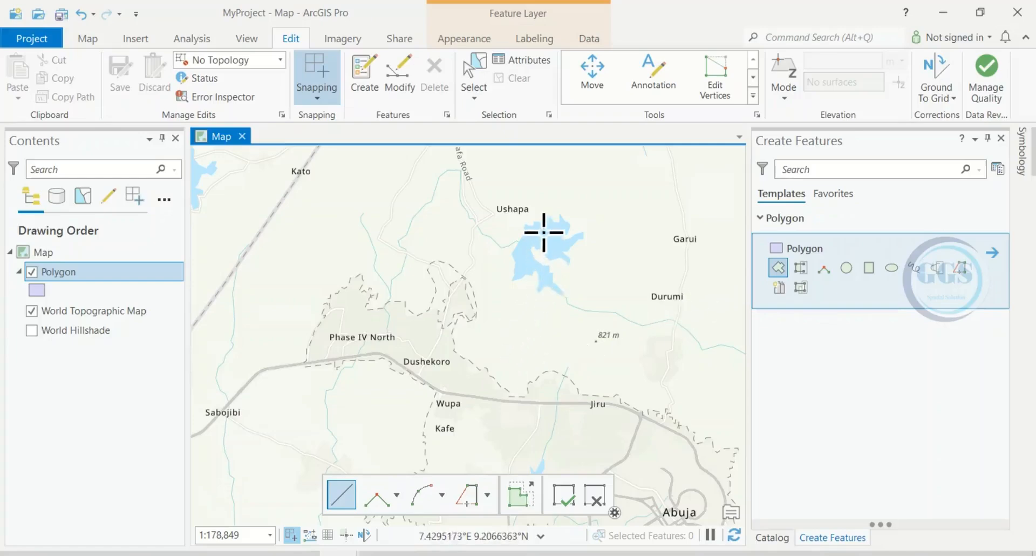
scroll(543, 231, "up", 2)
scroll(549, 286, "down", 2)
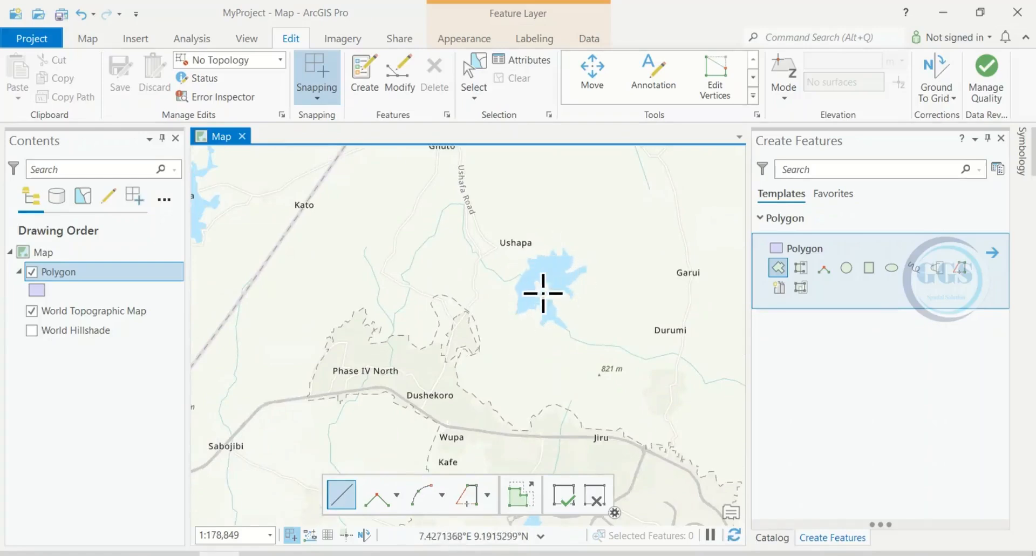
scroll(545, 292, "up", 1)
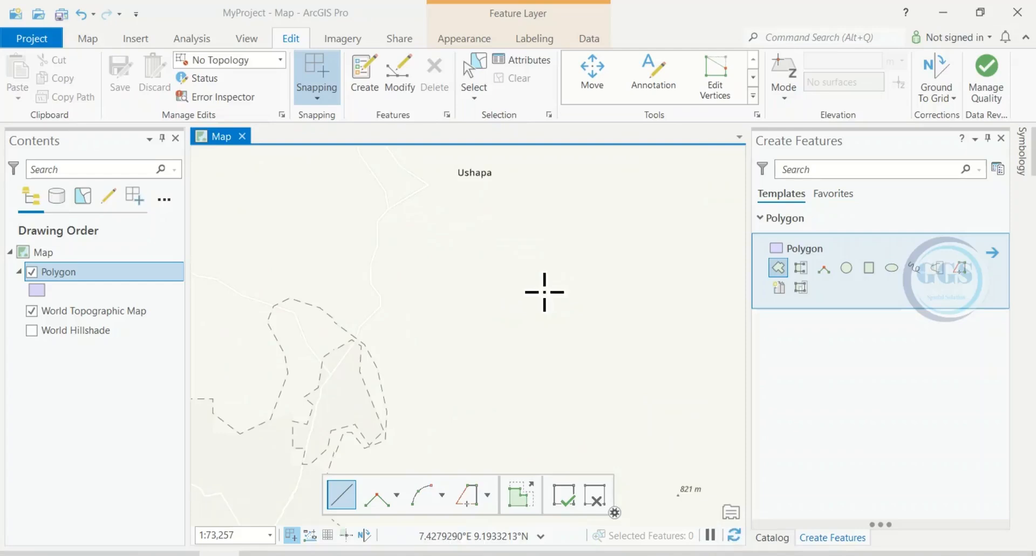
Zoom in to Usuma Dam and start a polygon by placing vertices along its western shoreline.
scroll(542, 293, "up", 2)
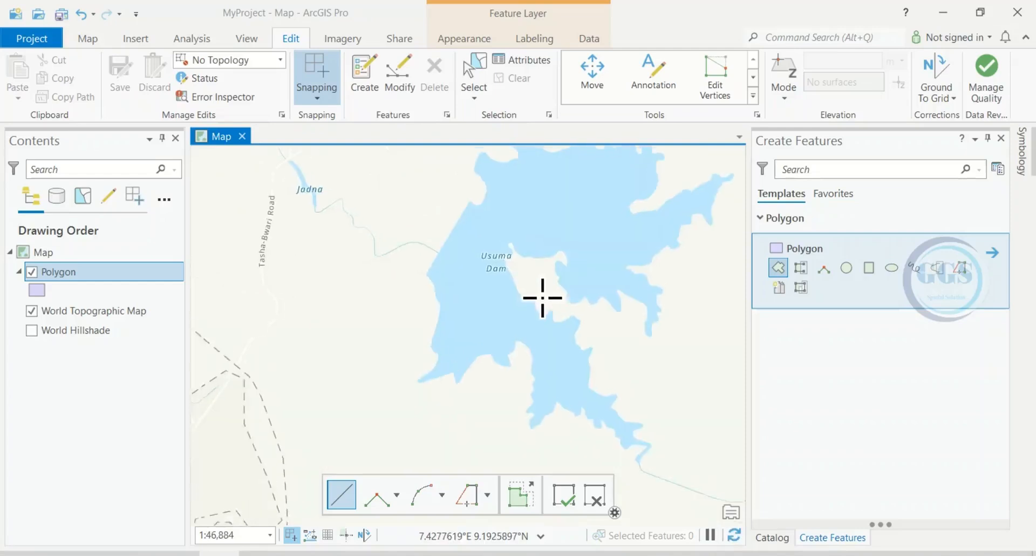
scroll(541, 296, "up", 2)
scroll(541, 318, "down", 2)
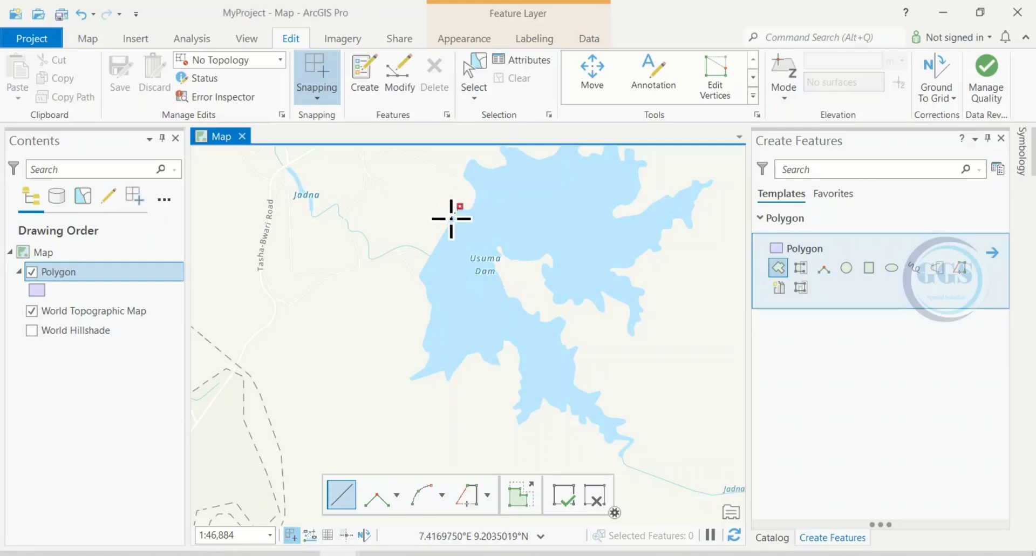
left_click(451, 218)
left_click(443, 237)
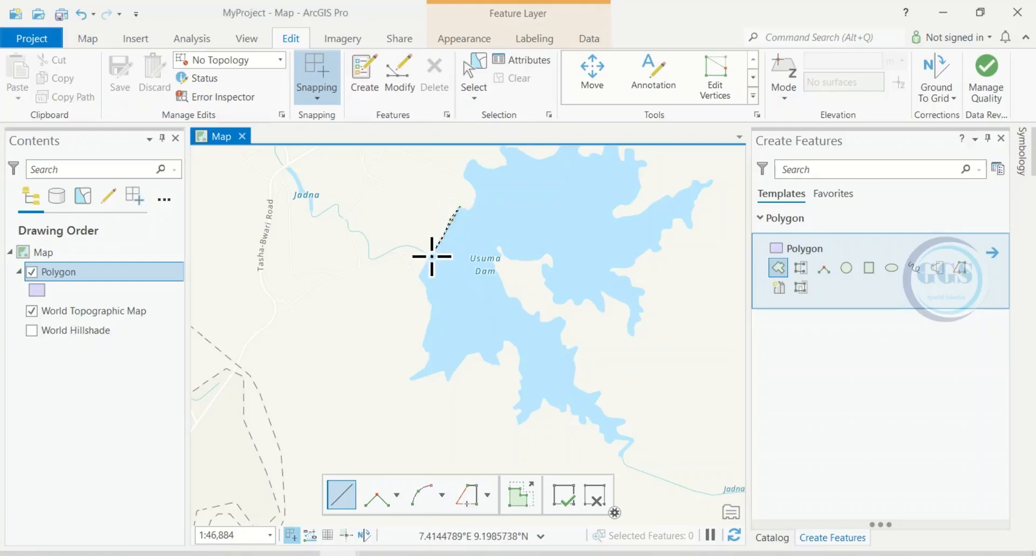
left_click(423, 263)
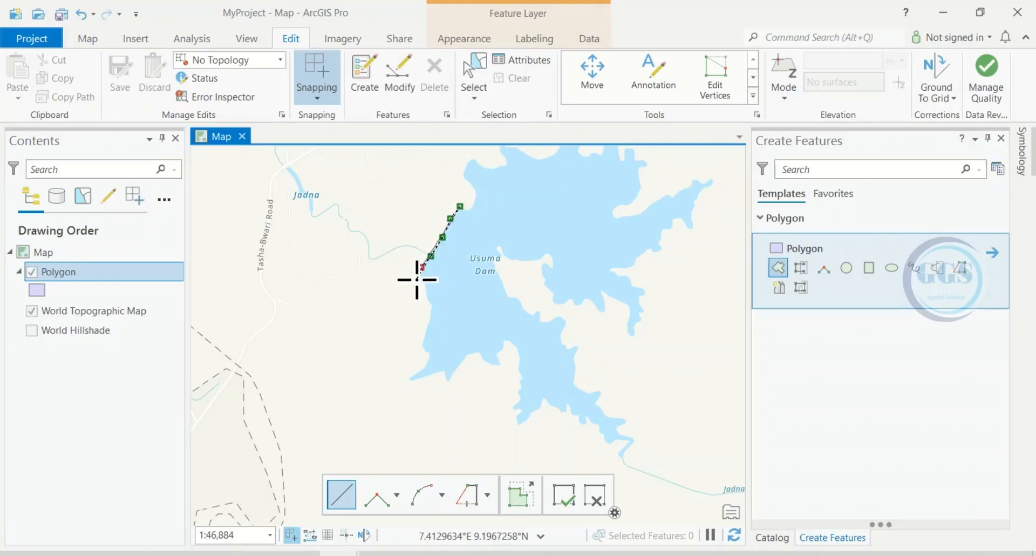
left_click(419, 275)
left_click(427, 285)
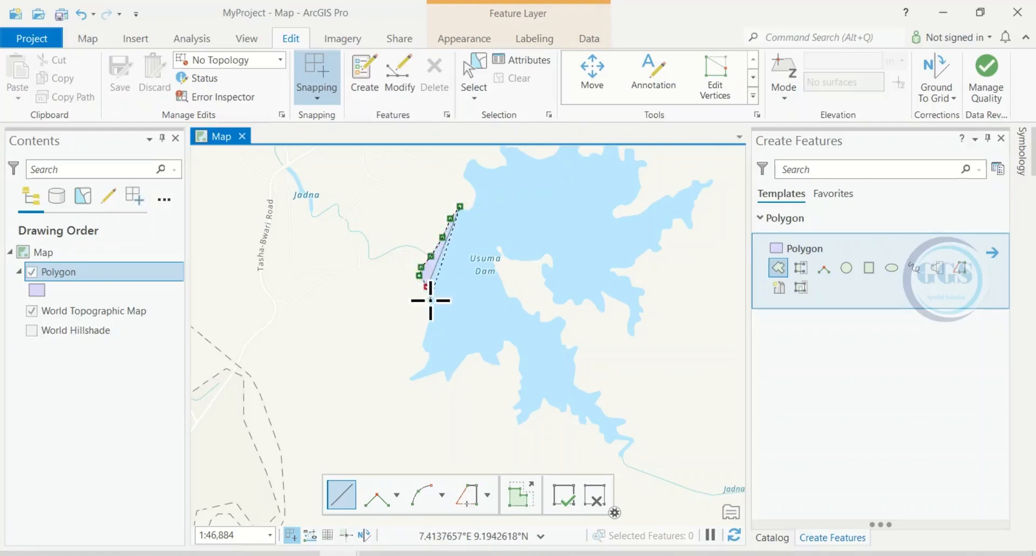
left_click(430, 298)
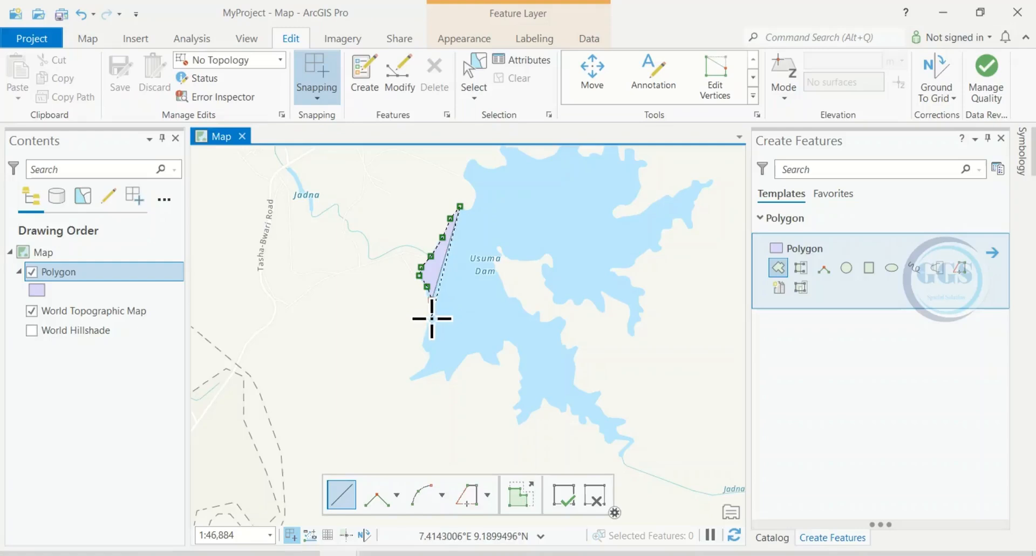
left_click(430, 318)
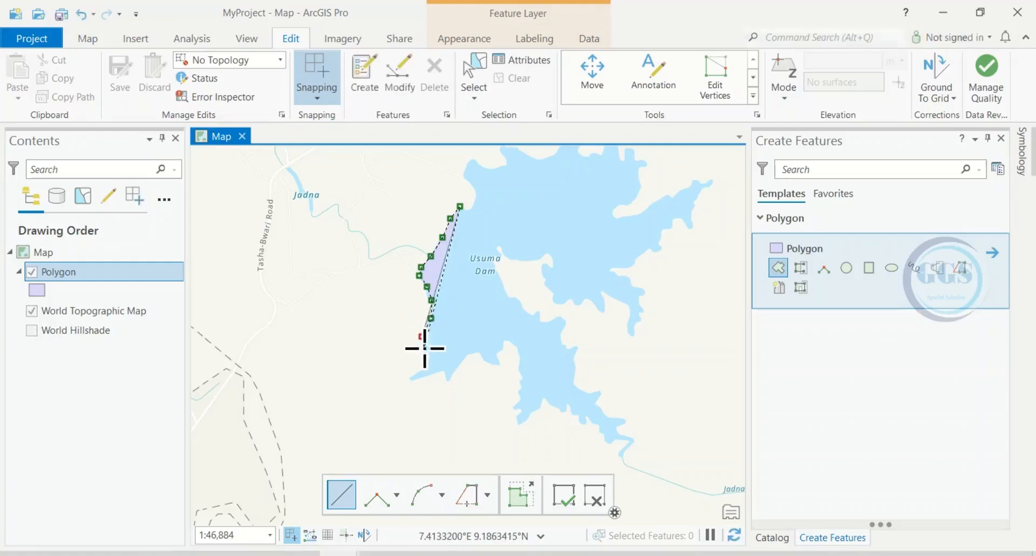
left_click(424, 348)
left_click(429, 357)
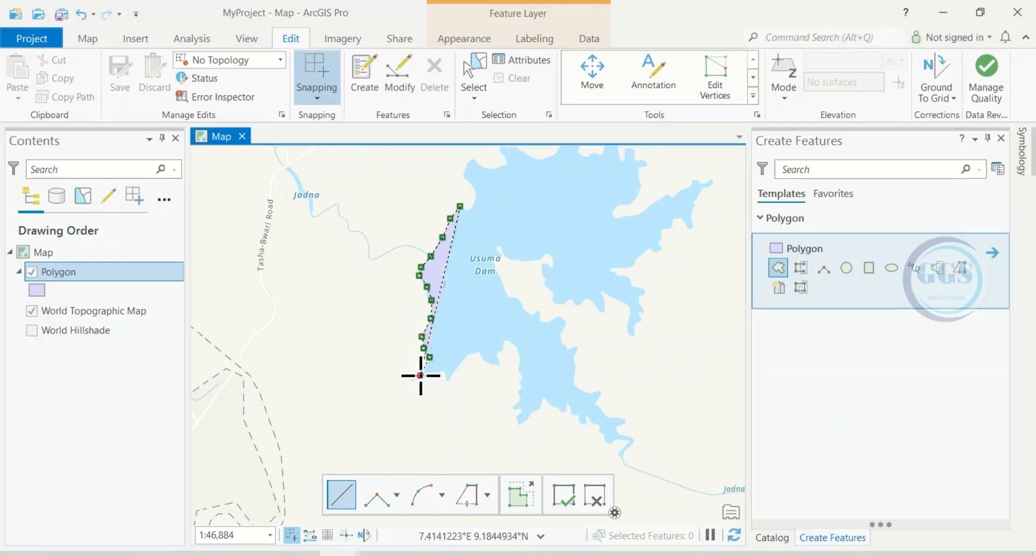
left_click(441, 375)
left_click(450, 380)
left_click(468, 356)
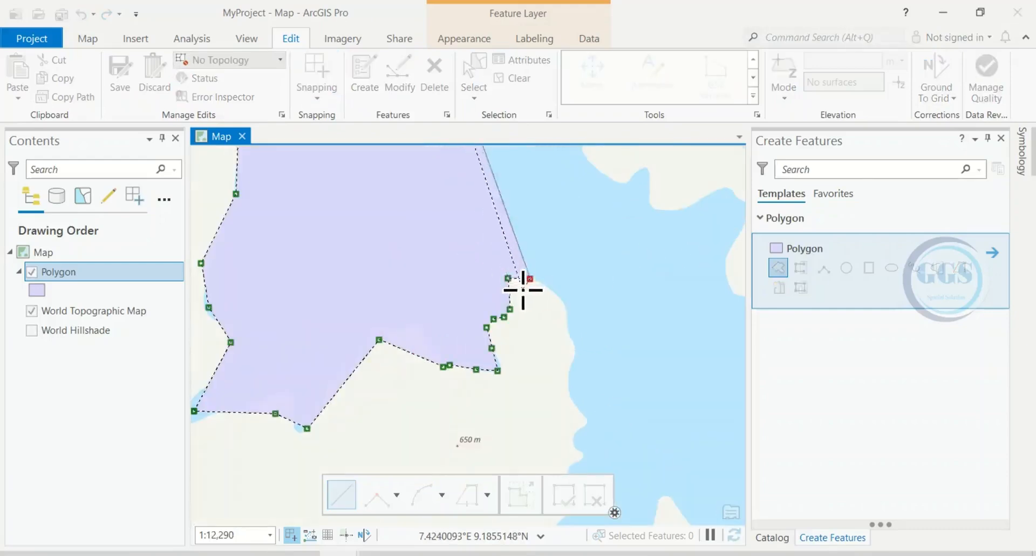
Continue tracing vertices around the dam's southern and eastern arms and finish the polygon.
scroll(530, 278, "down", 2)
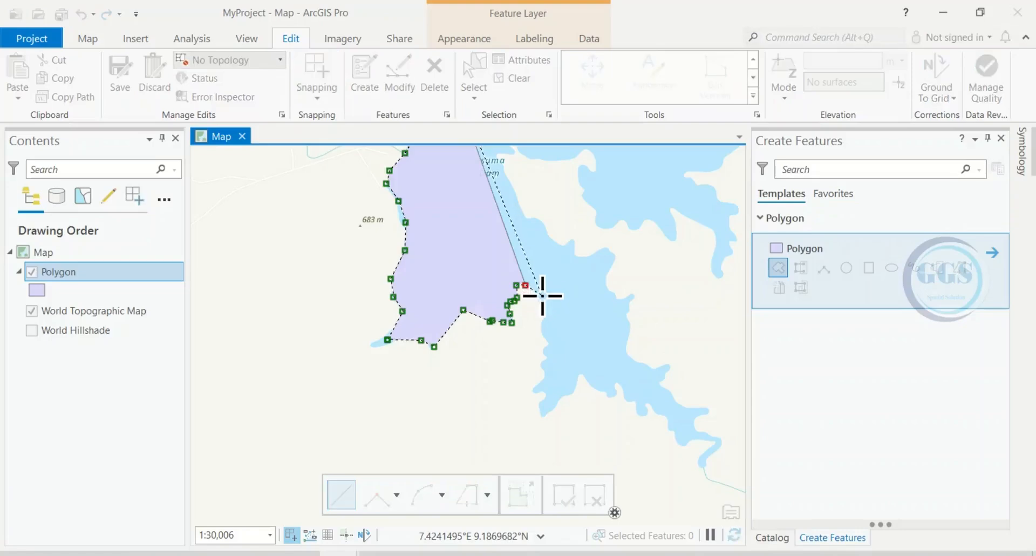
left_click(540, 295)
left_click(546, 334)
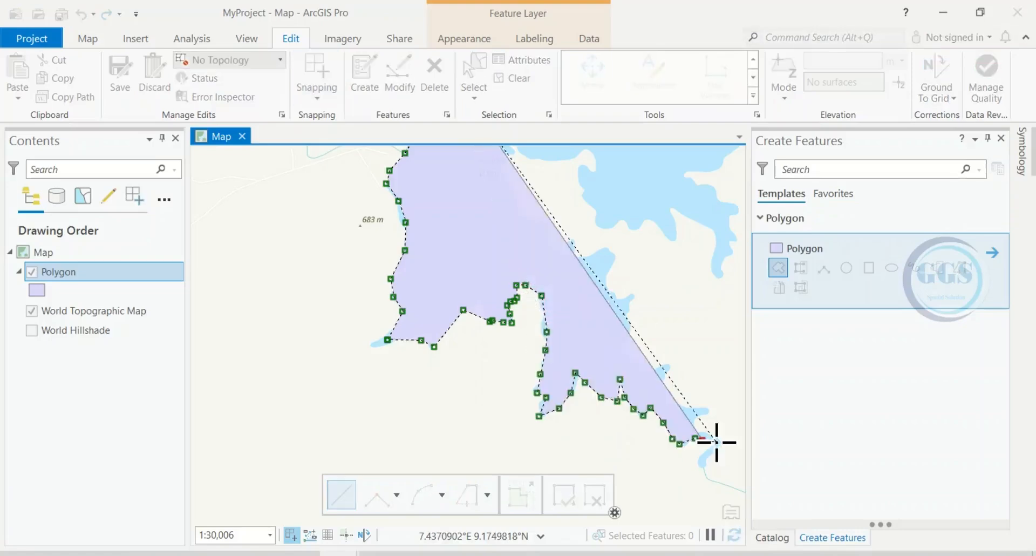
double_click(705, 455)
left_click(695, 463)
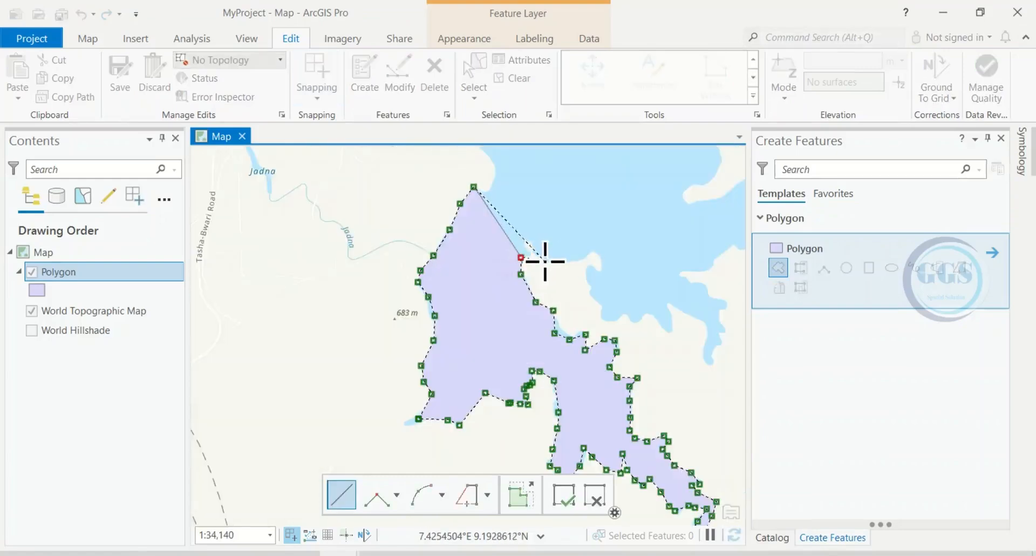
left_click(545, 261)
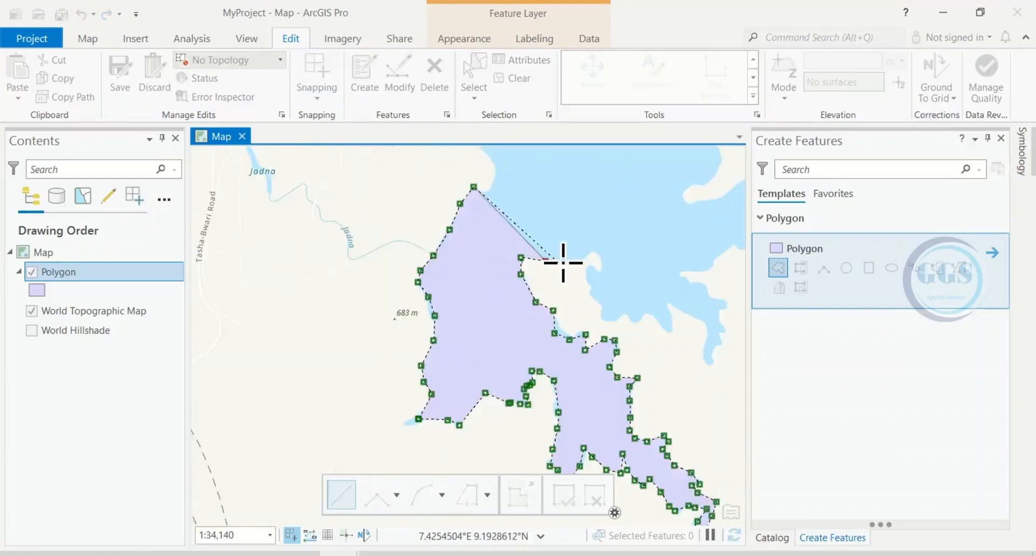
left_click(575, 262)
left_click(597, 252)
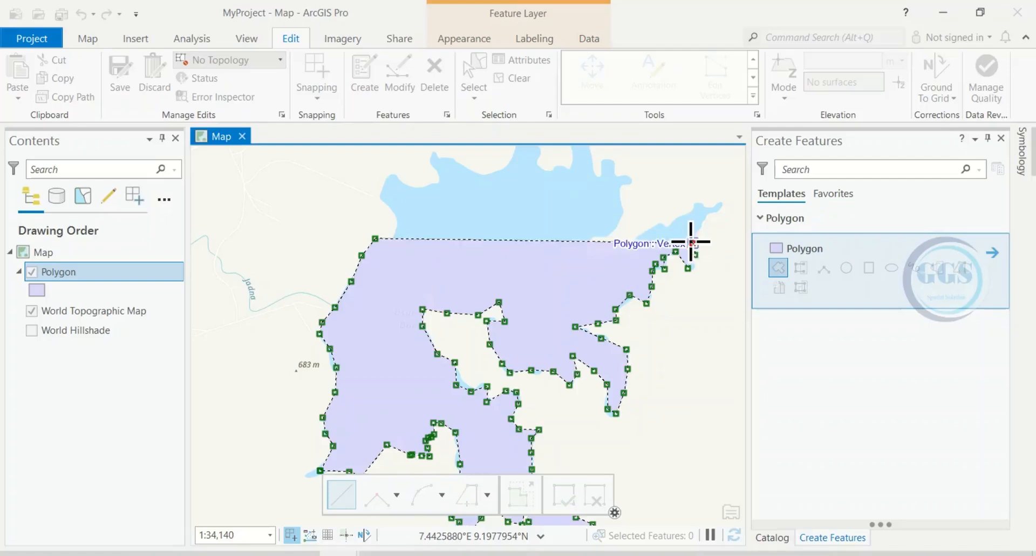
left_click(692, 229)
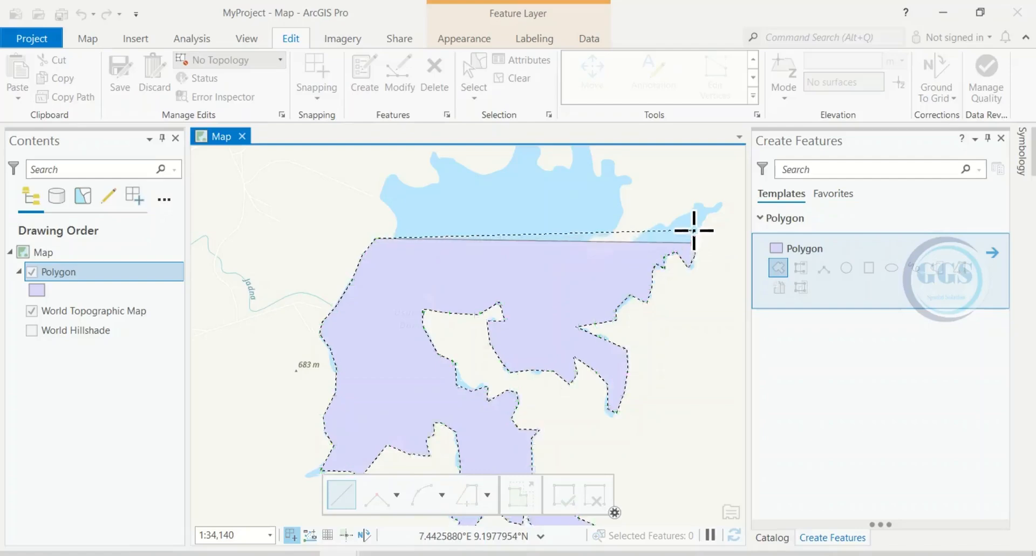
left_click(704, 219)
left_click(710, 212)
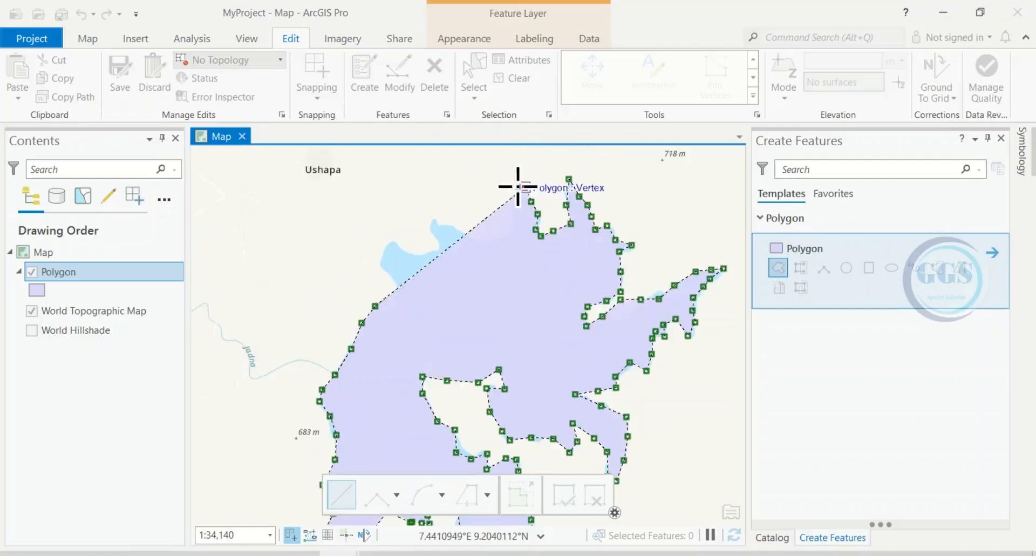
left_click(388, 279)
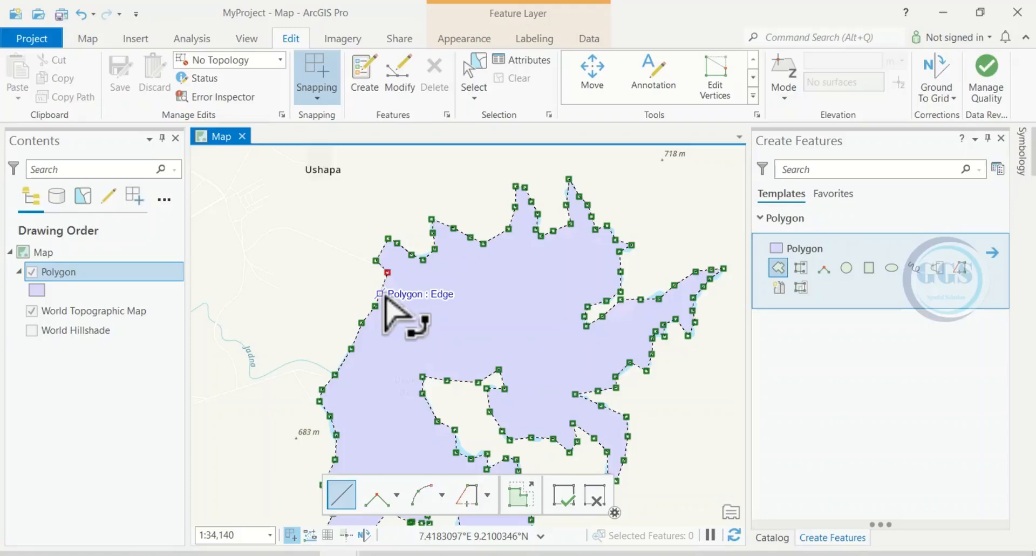
left_click(565, 498)
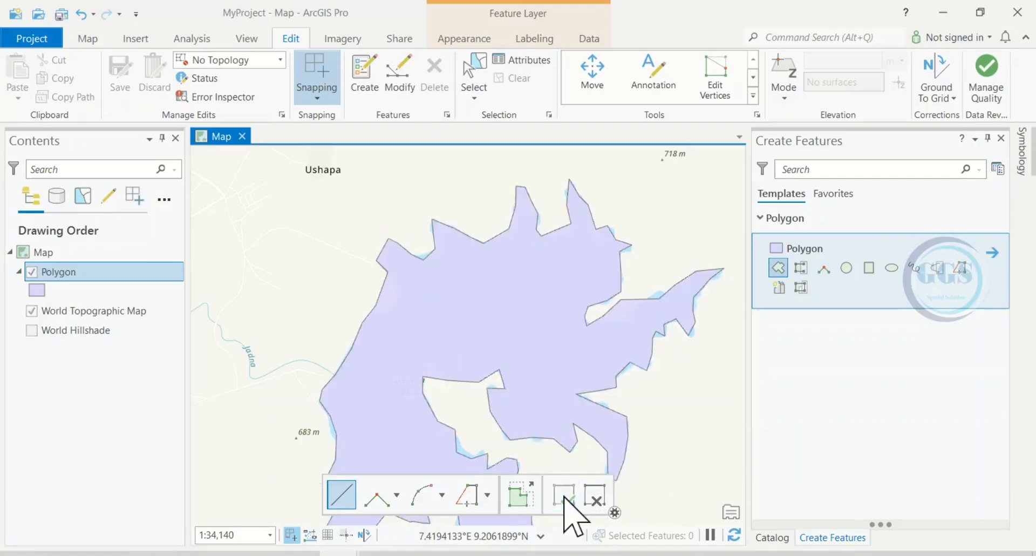
Open the attribute table of the Polygon layer.
scroll(554, 302, "down", 1)
scroll(555, 302, "down", 1)
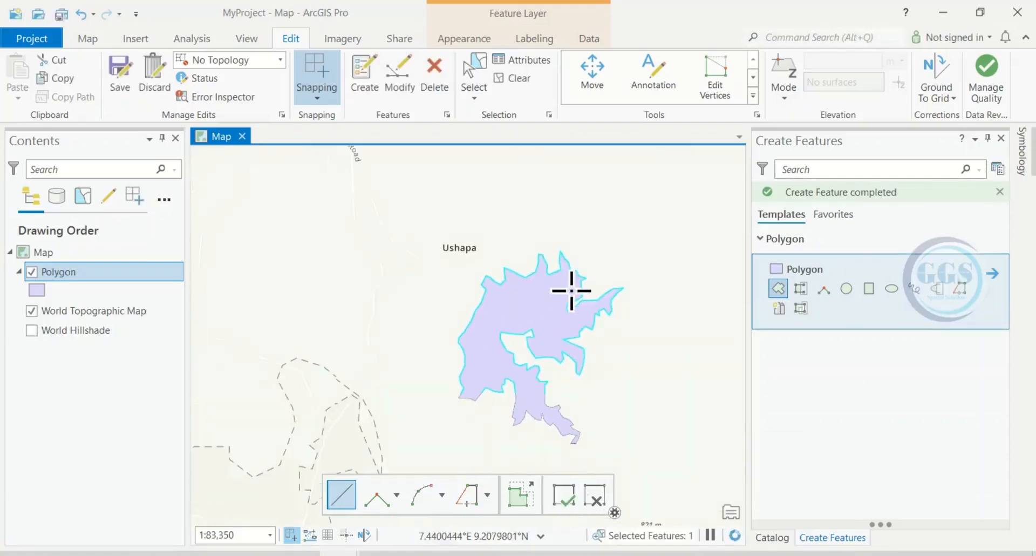
scroll(568, 326, "down", 1)
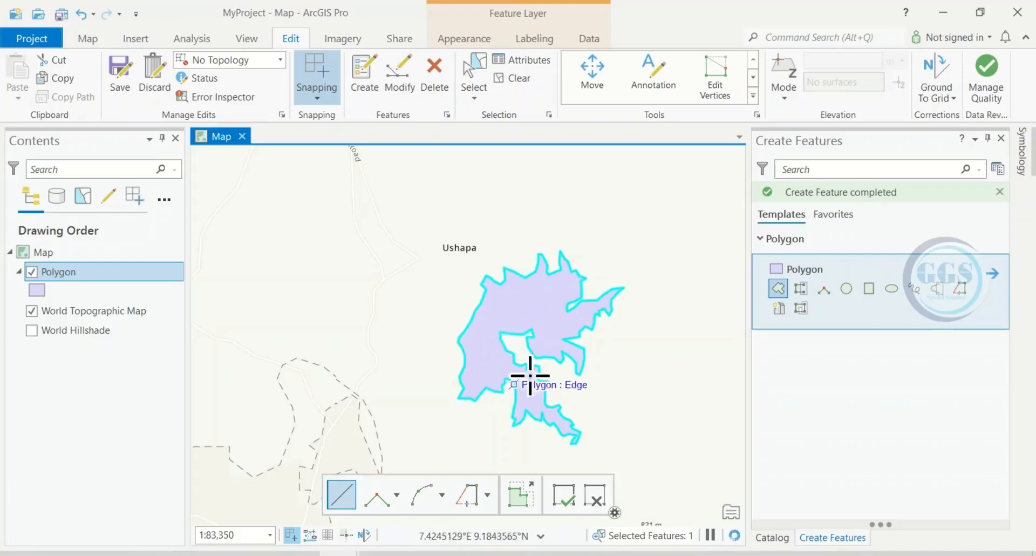
scroll(550, 355, "down", 2)
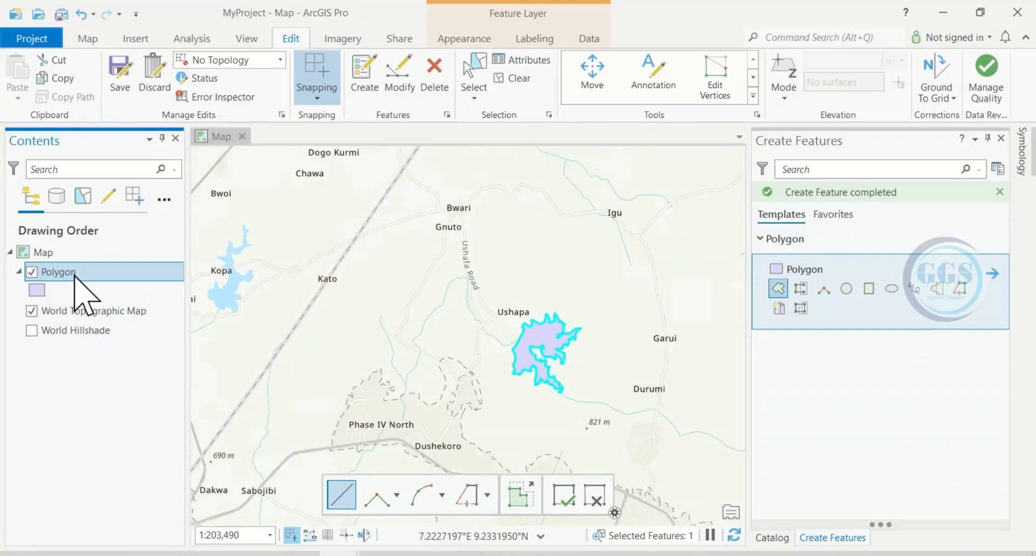
right_click(74, 274)
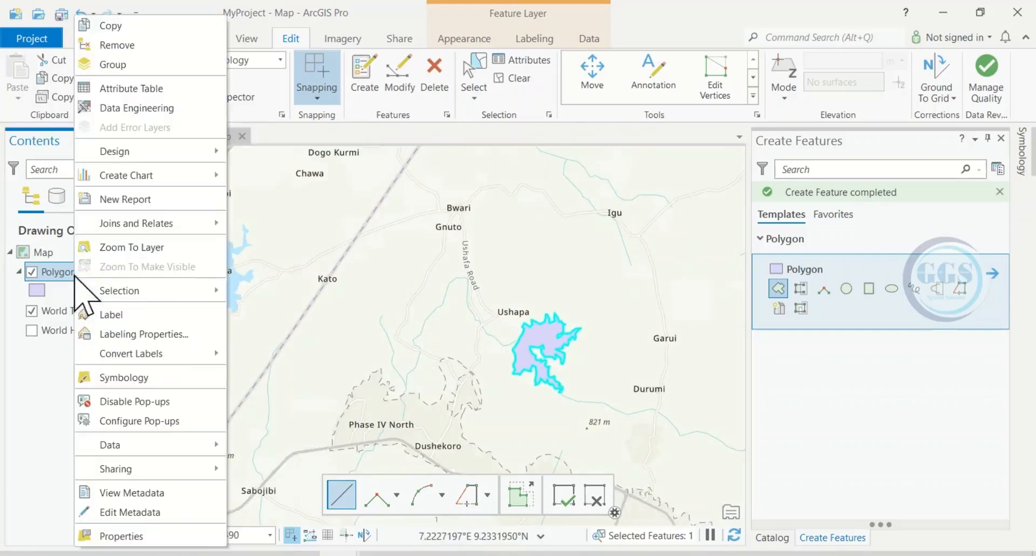
left_click(132, 89)
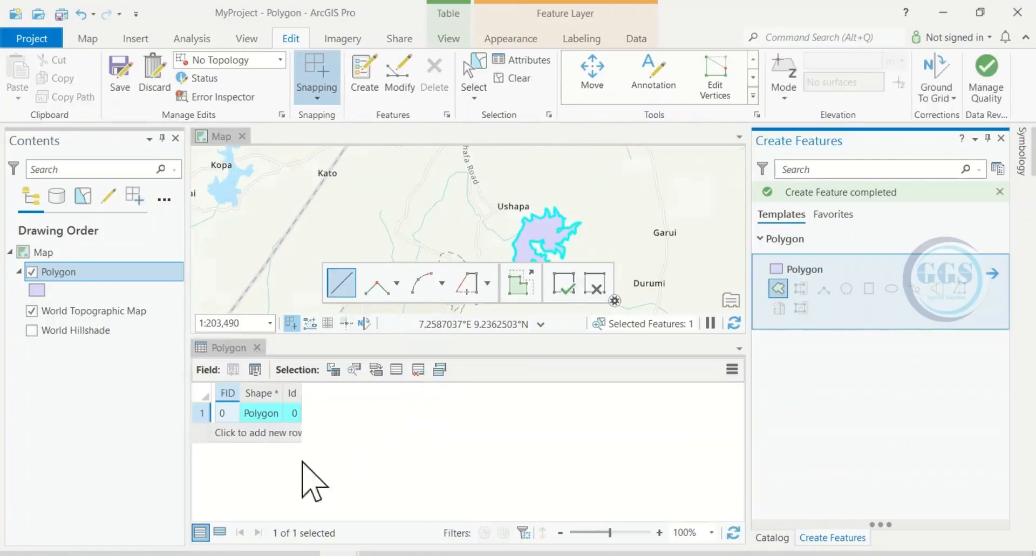
Digitize and finish a second polygon around the reservoir near Dachino and Kopa.
left_click_drag(227, 417, 248, 420)
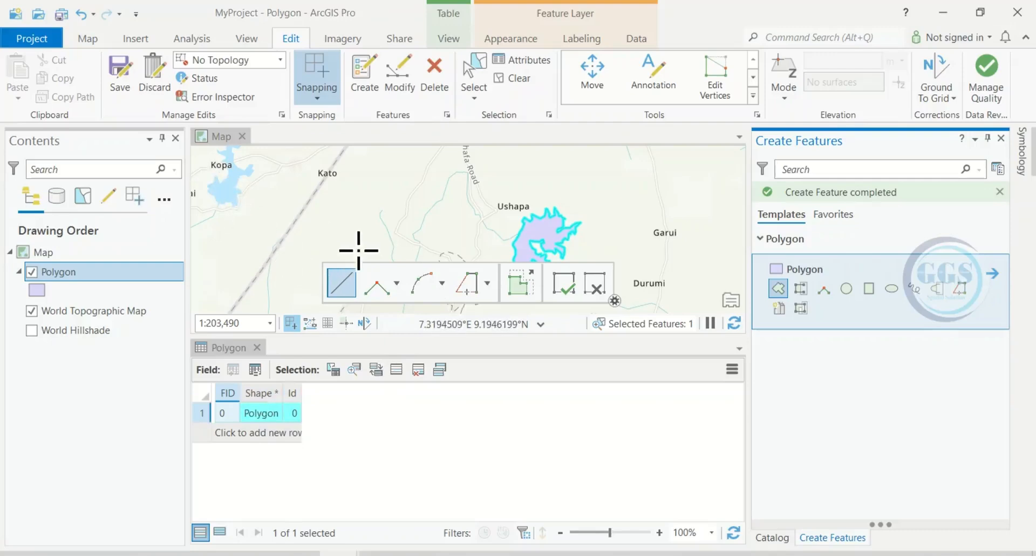
scroll(371, 225, "down", 1)
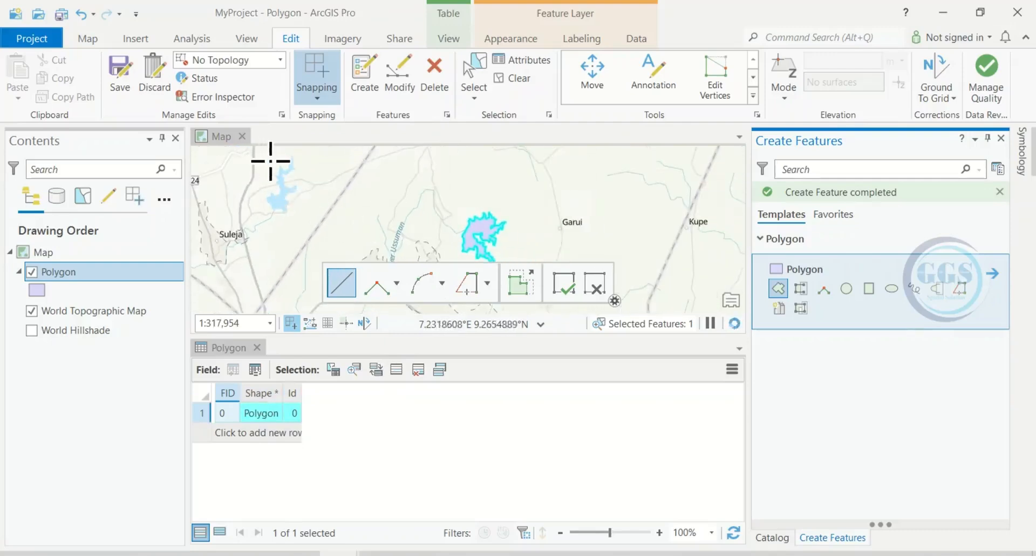
scroll(273, 162, "up", 5)
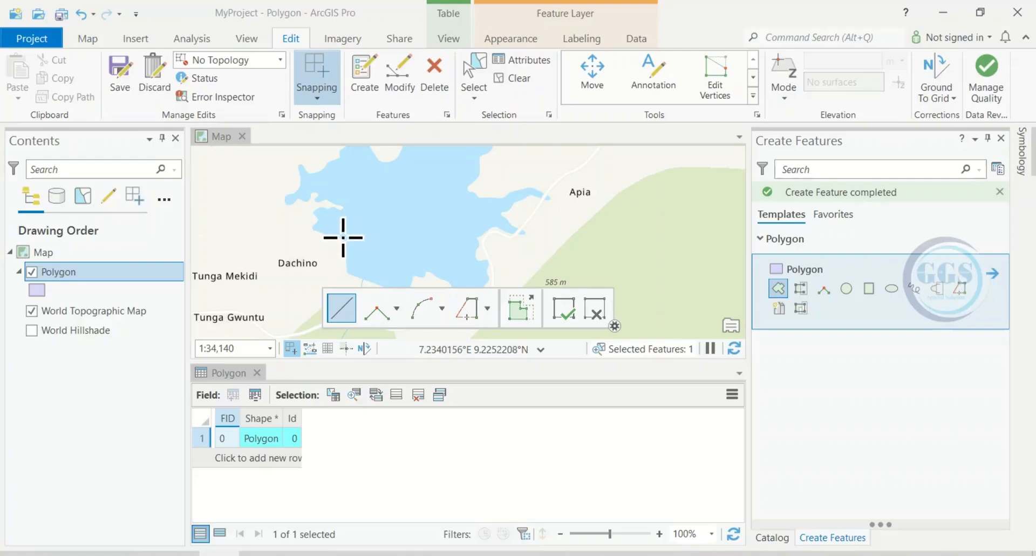
left_click(341, 237)
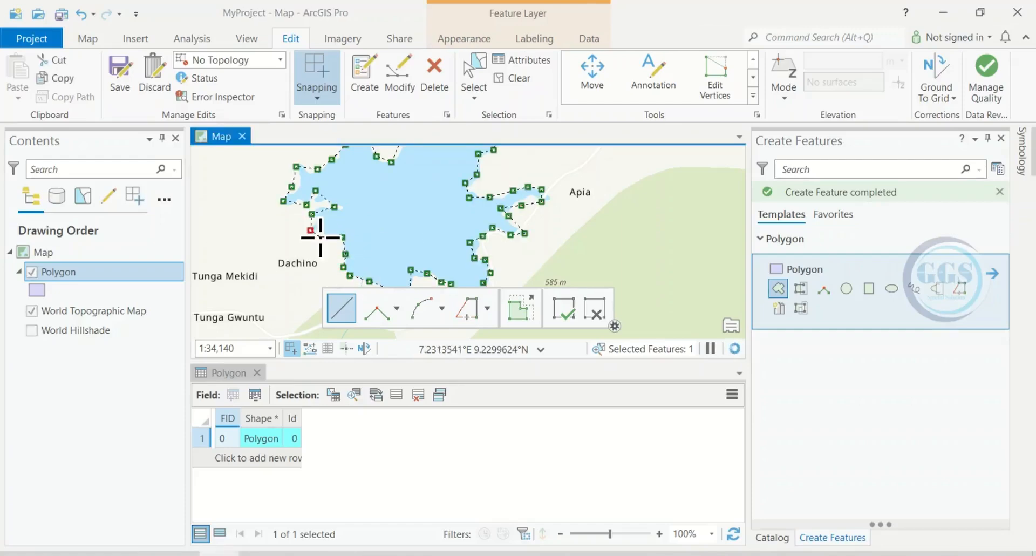
left_click(319, 238)
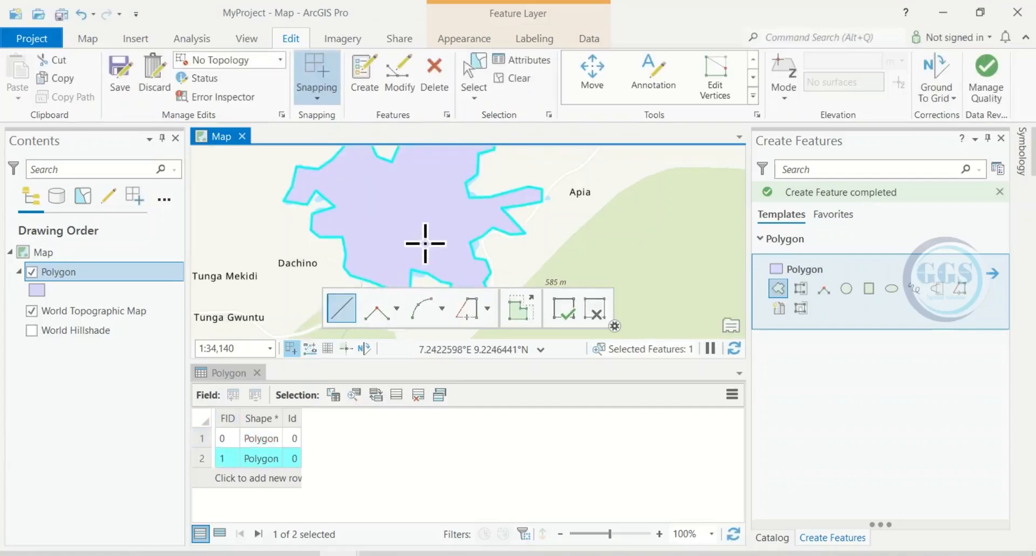
Save all edits and clear the feature selection.
scroll(425, 243, "down", 3)
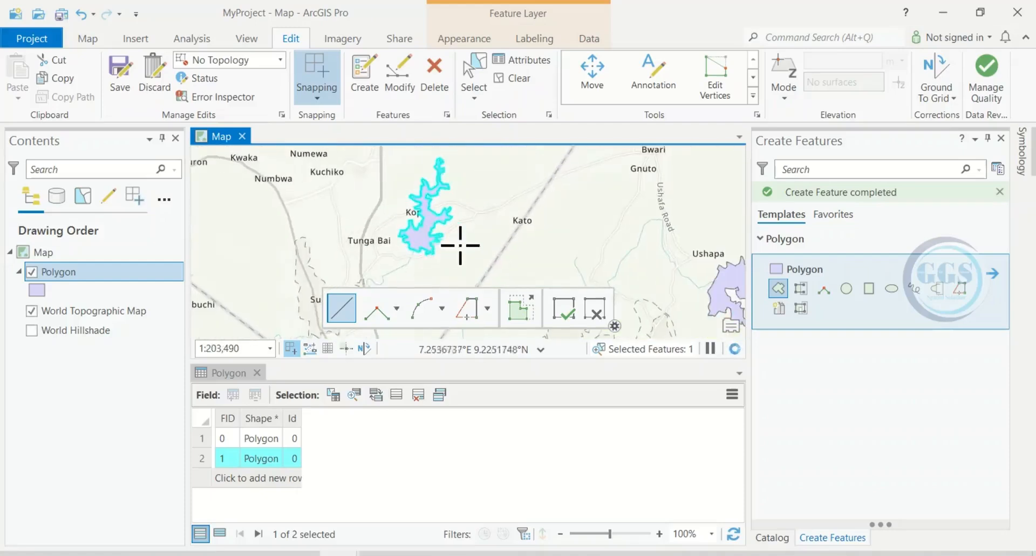
scroll(441, 234, "down", 3)
scroll(442, 234, "down", 2)
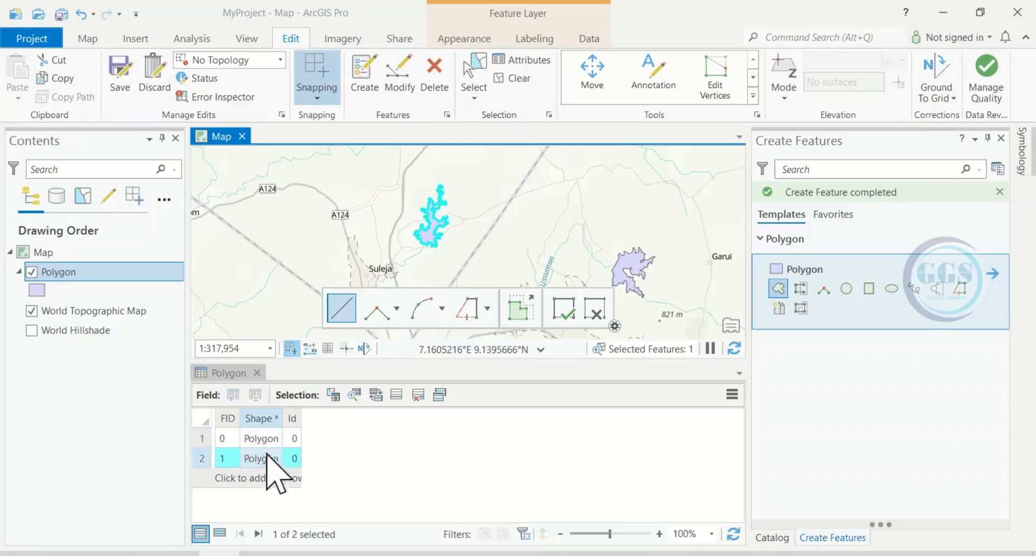
left_click(118, 74)
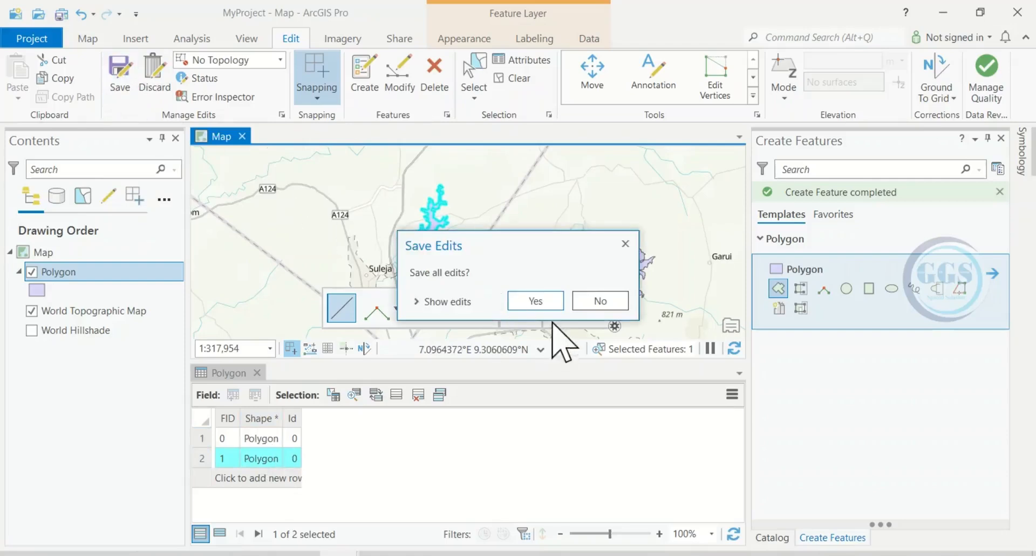
left_click(540, 305)
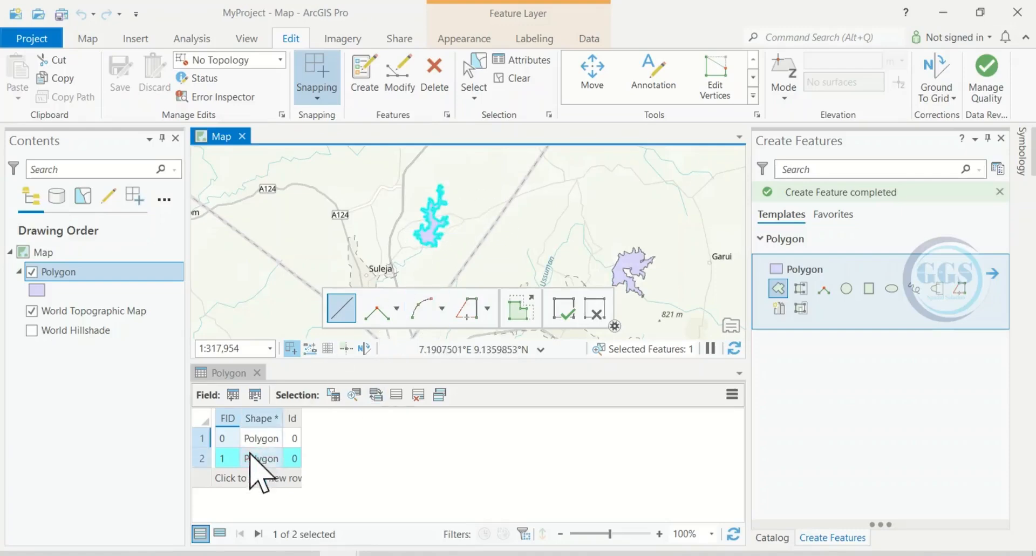
left_click(516, 80)
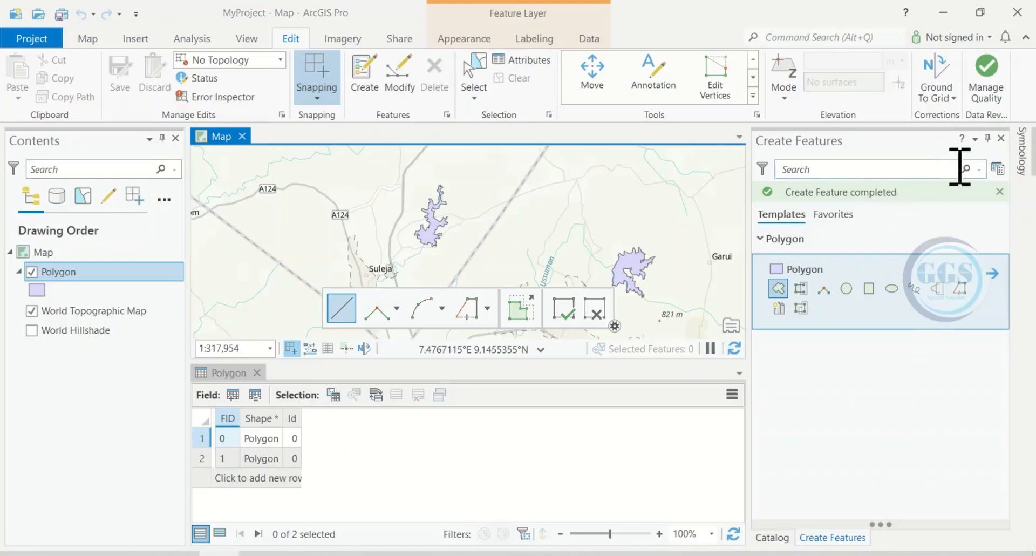
Add a new Text field named Nsame to the Polygon layer and save the field changes.
left_click(1001, 138)
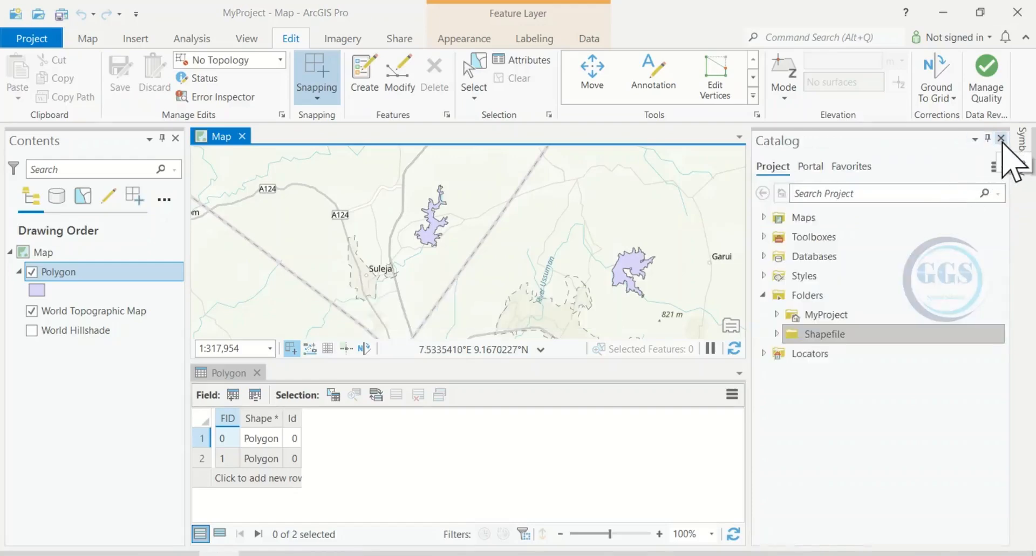
left_click(1001, 138)
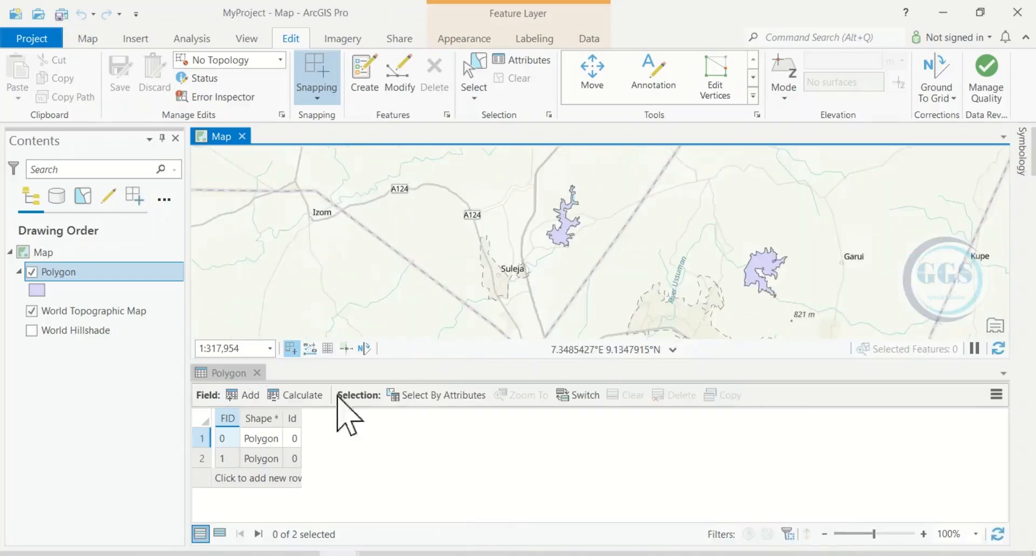
left_click(247, 399)
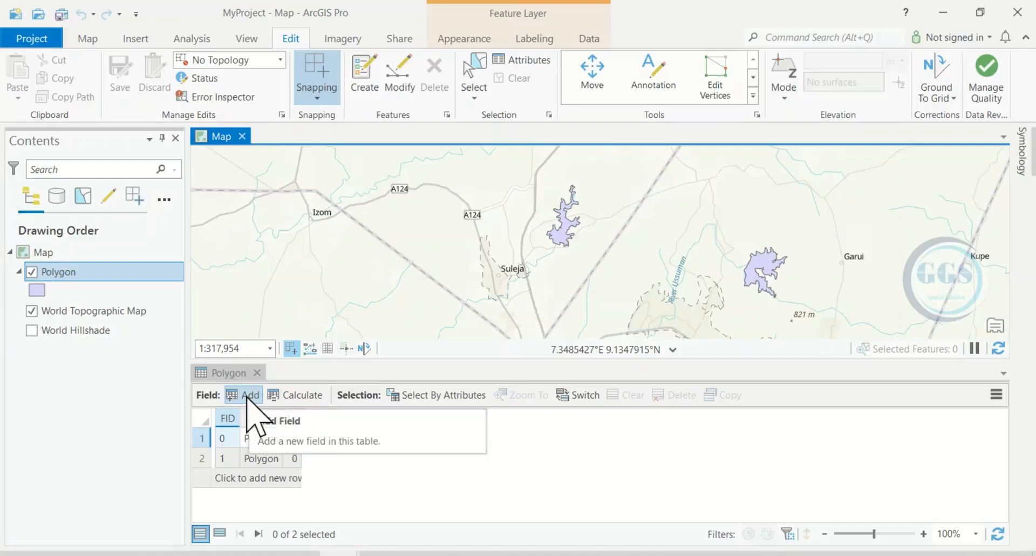
left_click(247, 400)
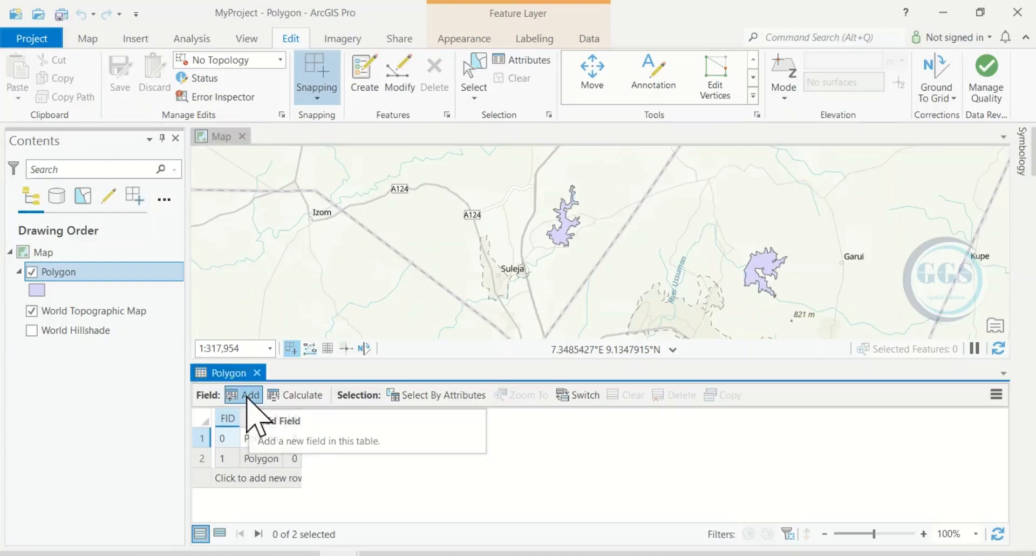
left_click(247, 402)
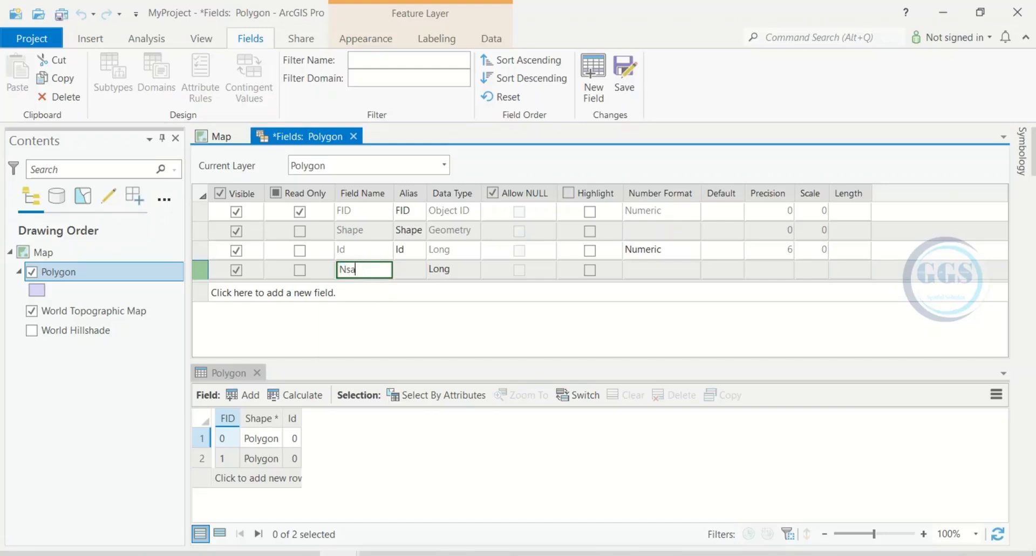
left_click(469, 270)
left_click(474, 270)
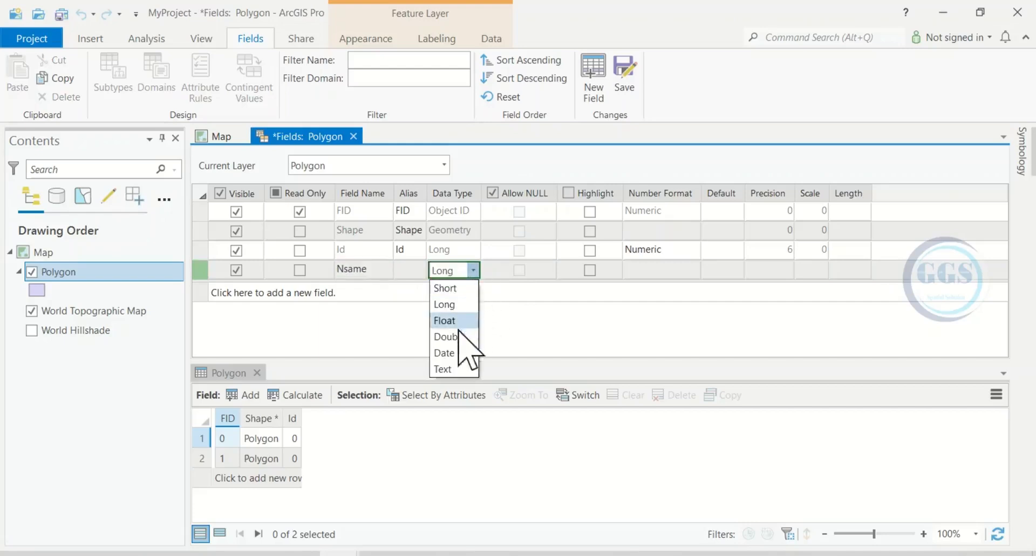
left_click(448, 369)
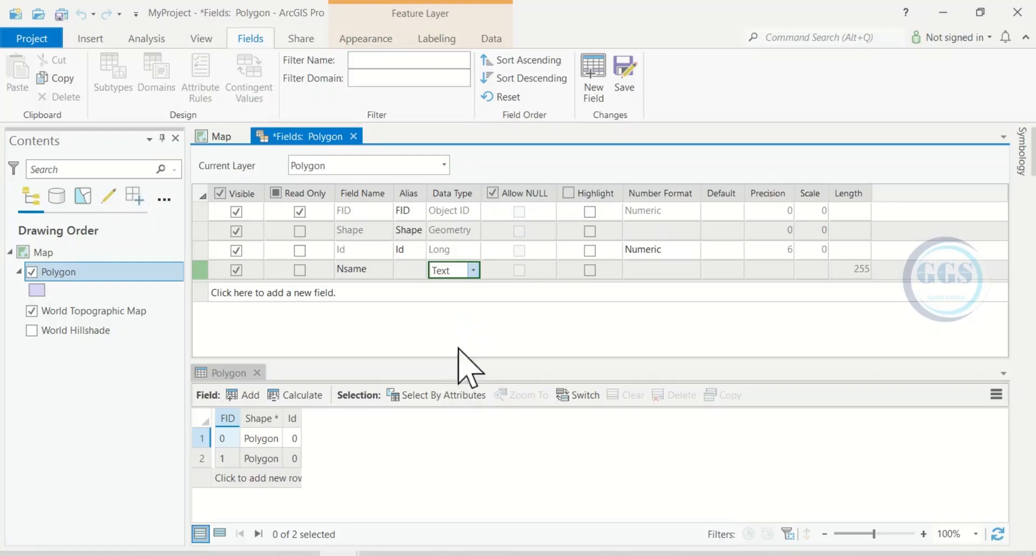
left_click(625, 81)
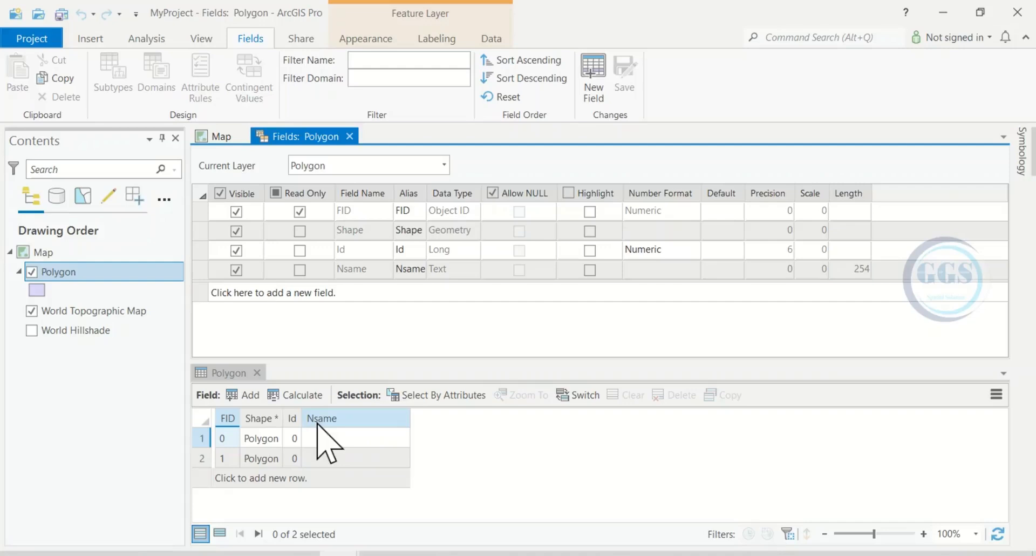
Close the fields view, select the first record to locate its polygon on the map, and clear the selection.
mouse_move(319, 429)
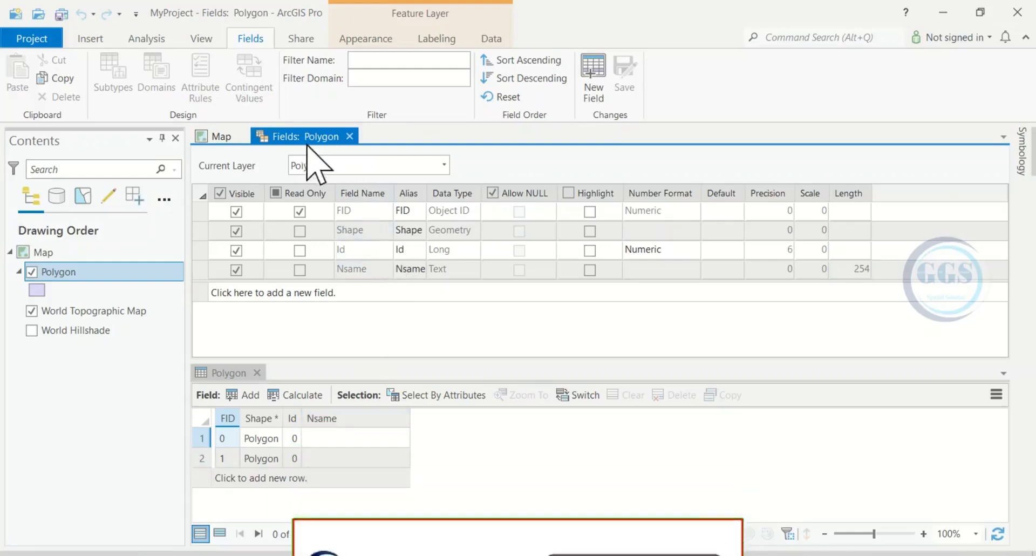
left_click(349, 136)
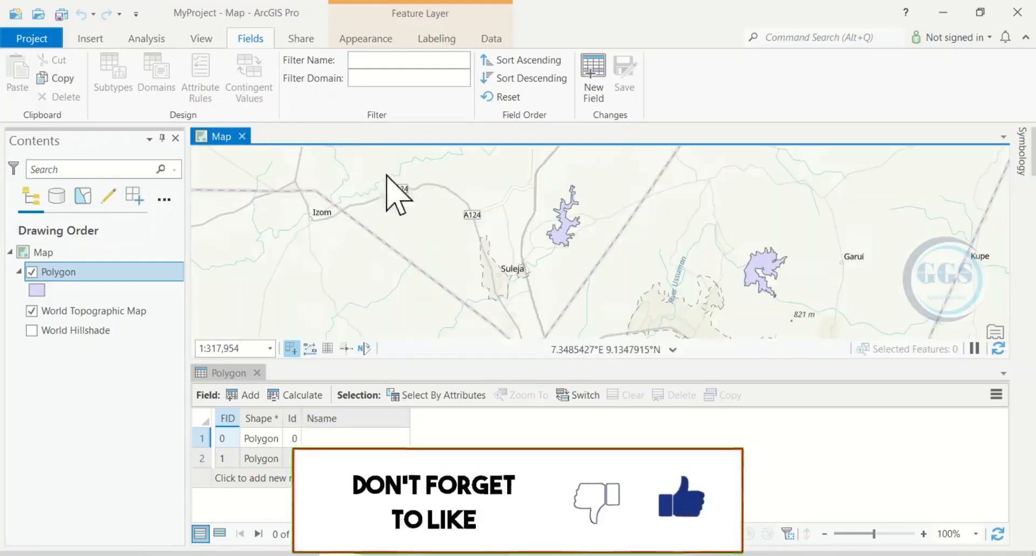
left_click(200, 439)
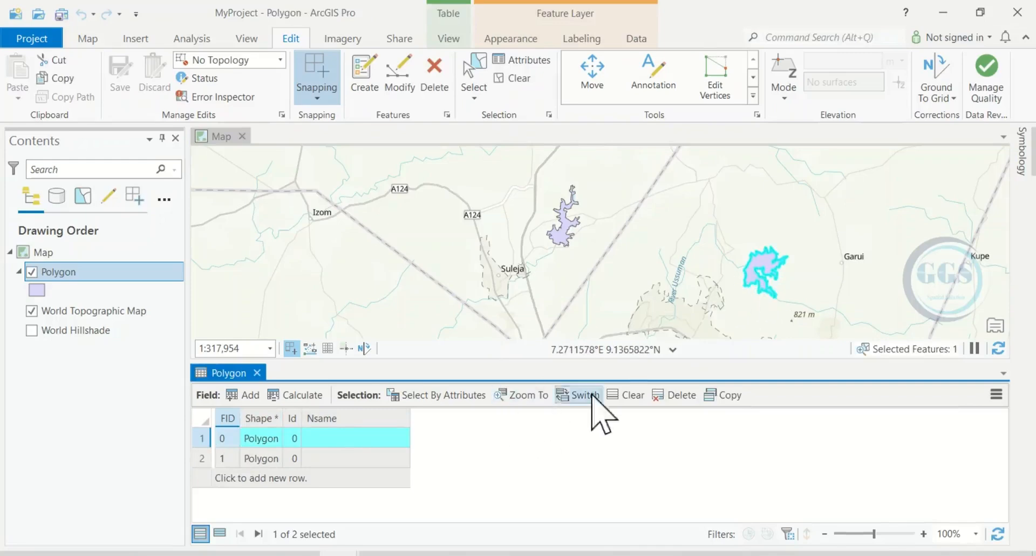
left_click(623, 394)
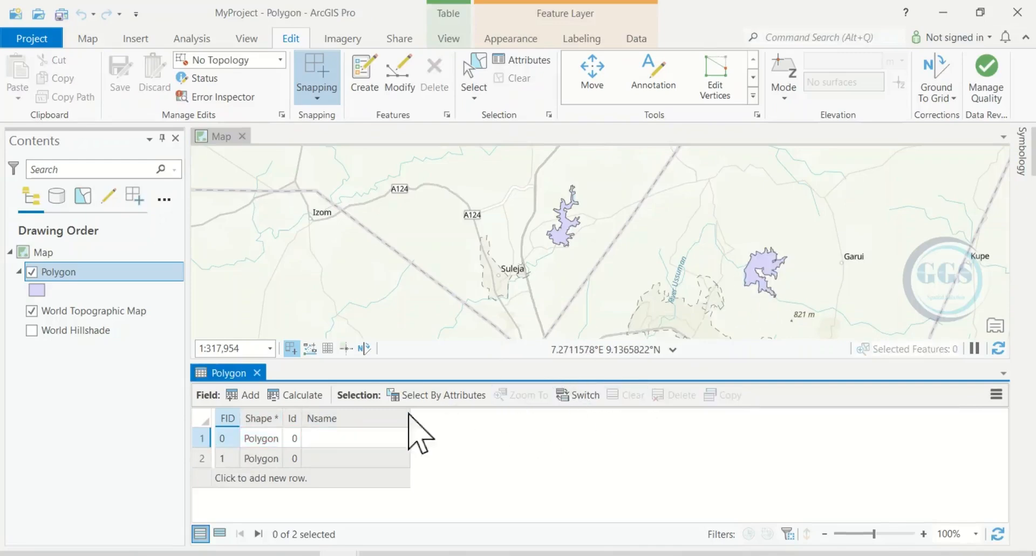
Enter Nsame values W1 and W2 for the two polygons and save all edits.
double_click(329, 438)
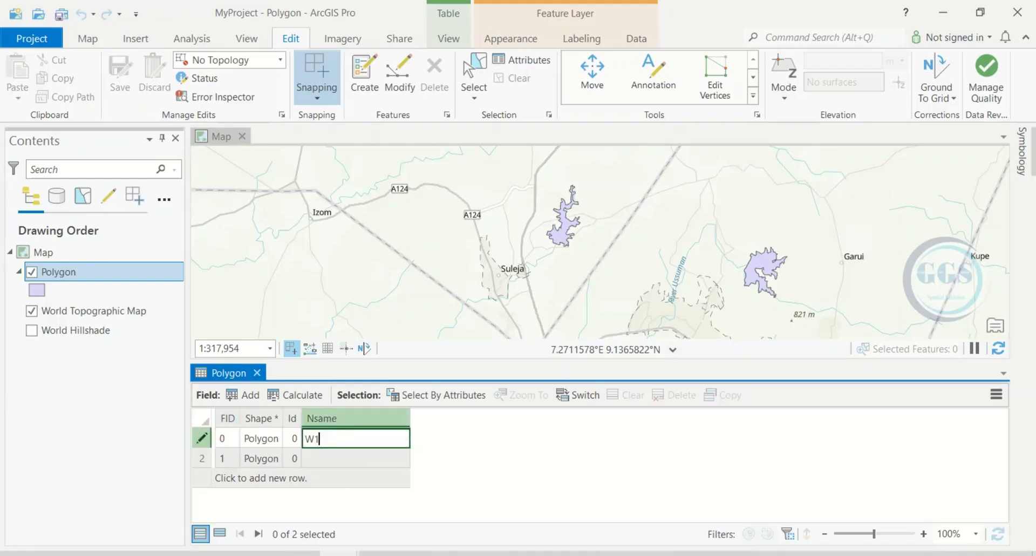
key("Return")
double_click(330, 458)
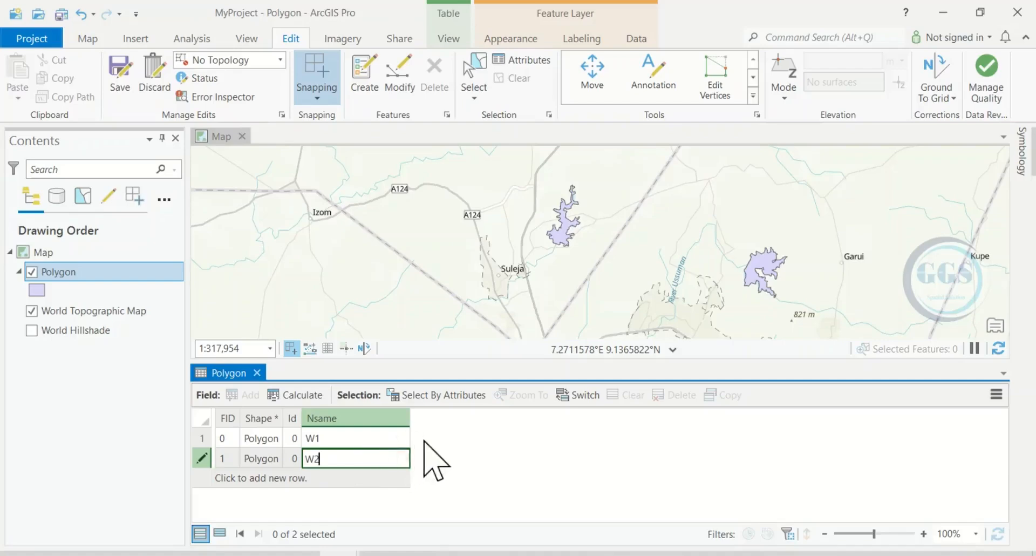
key("Return")
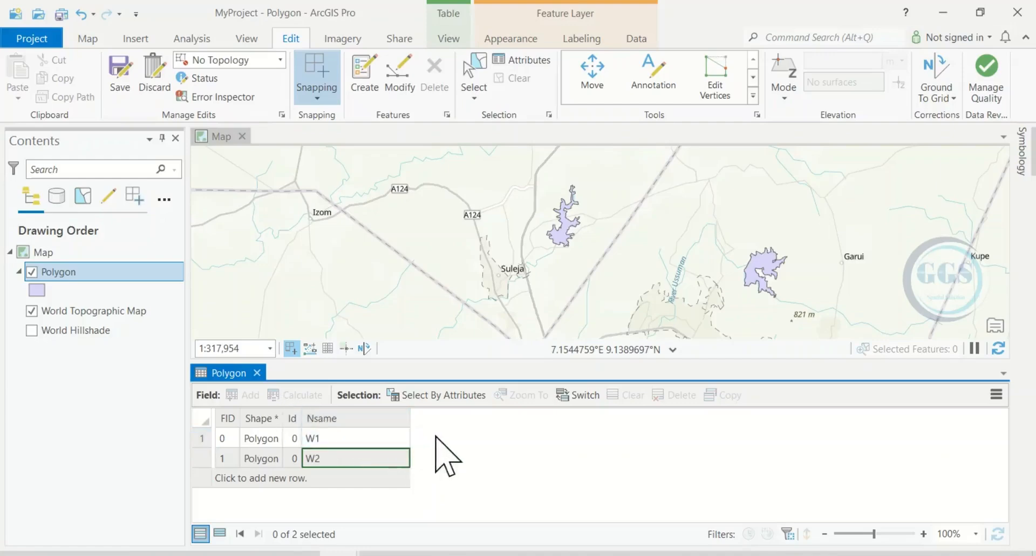
left_click(121, 89)
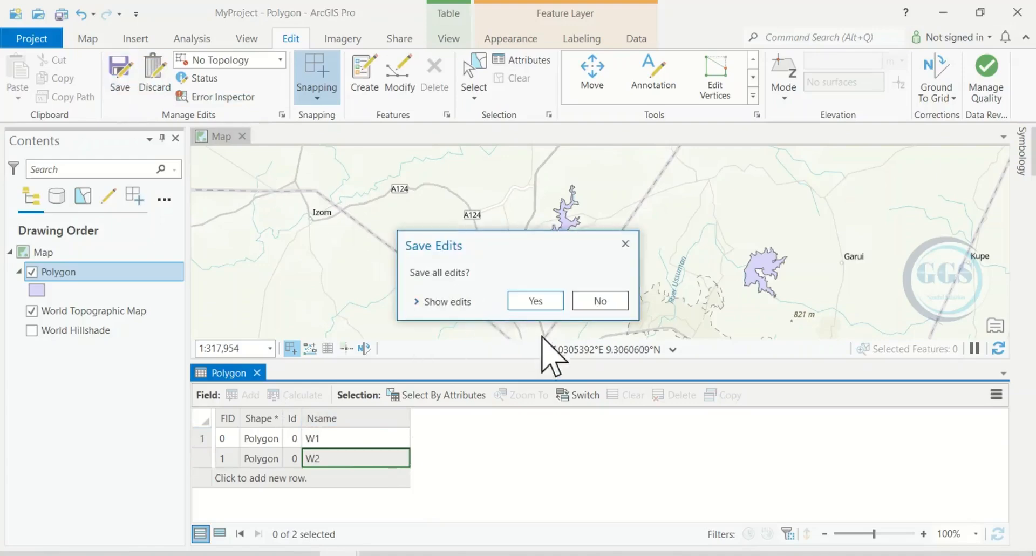
left_click(535, 300)
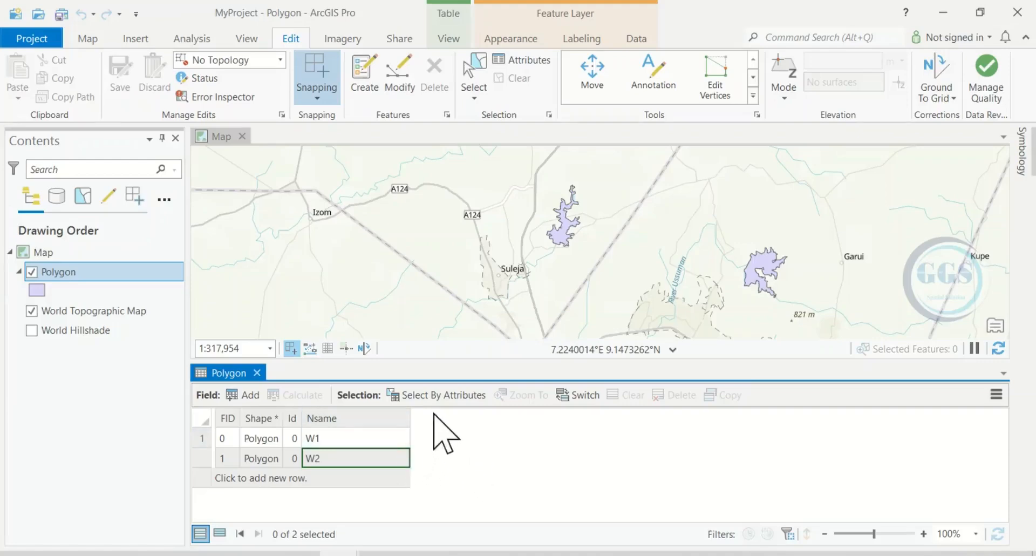
Add a new Double field named Area to the Polygon layer, save it, and close the fields view.
left_click(247, 398)
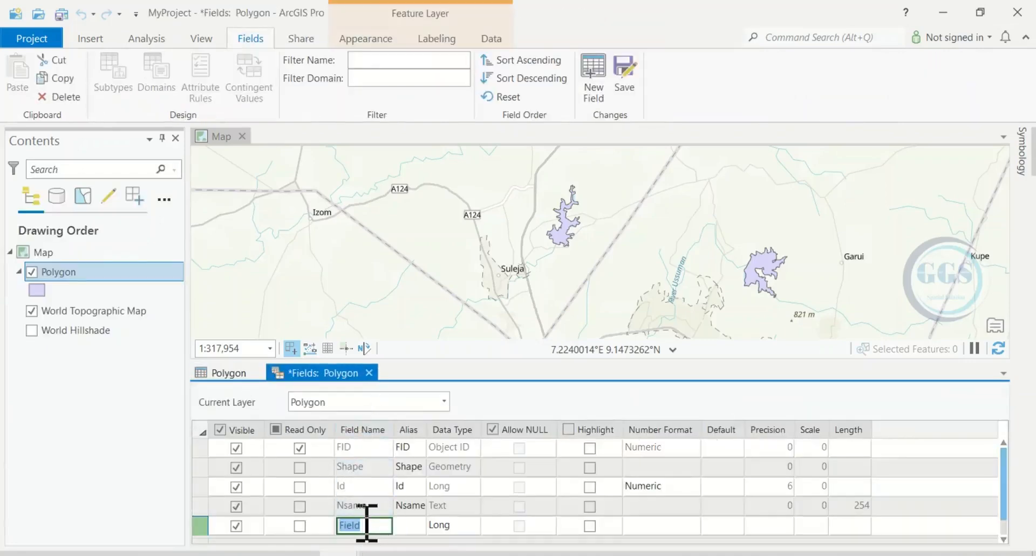
left_click(473, 529)
left_click(473, 525)
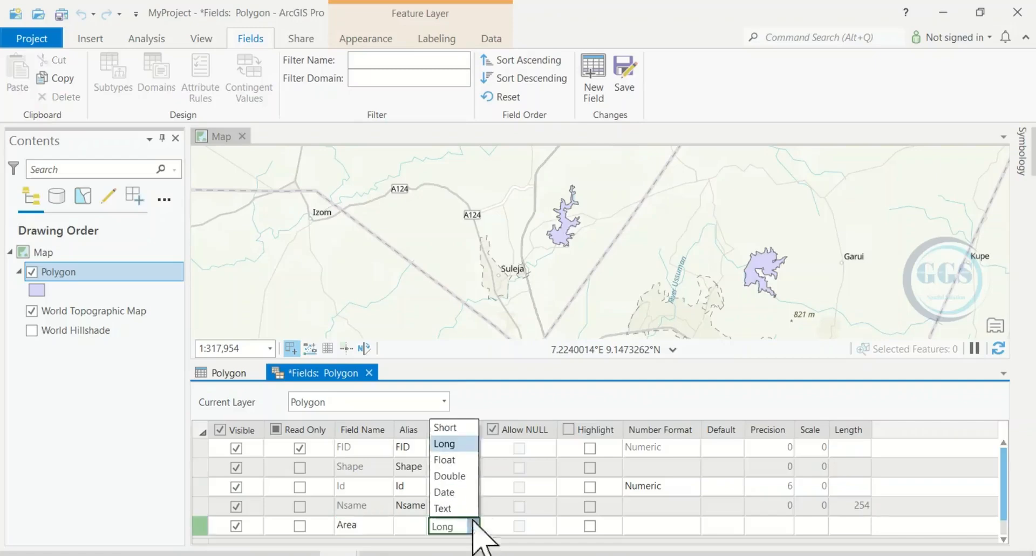
left_click(449, 475)
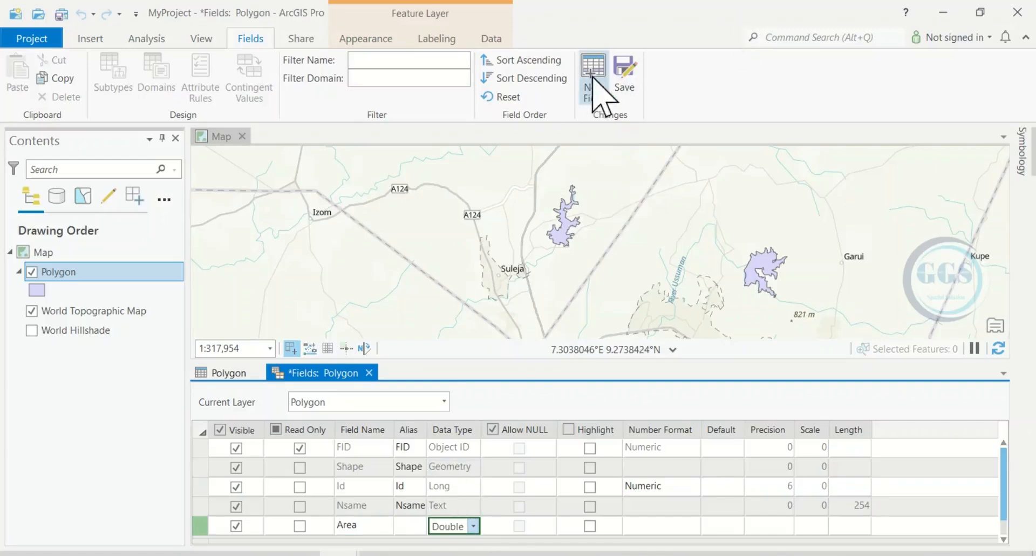
left_click(619, 74)
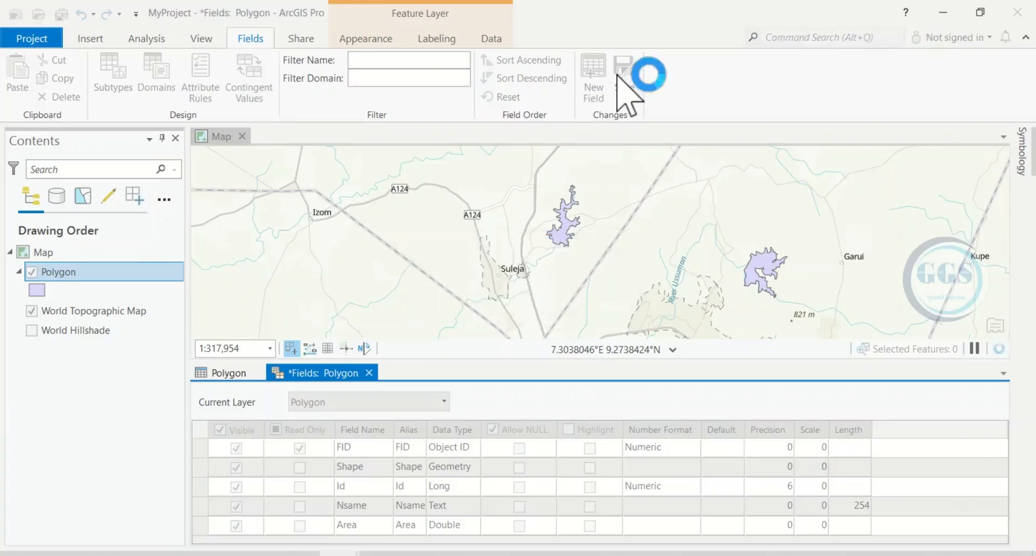
left_click(365, 372)
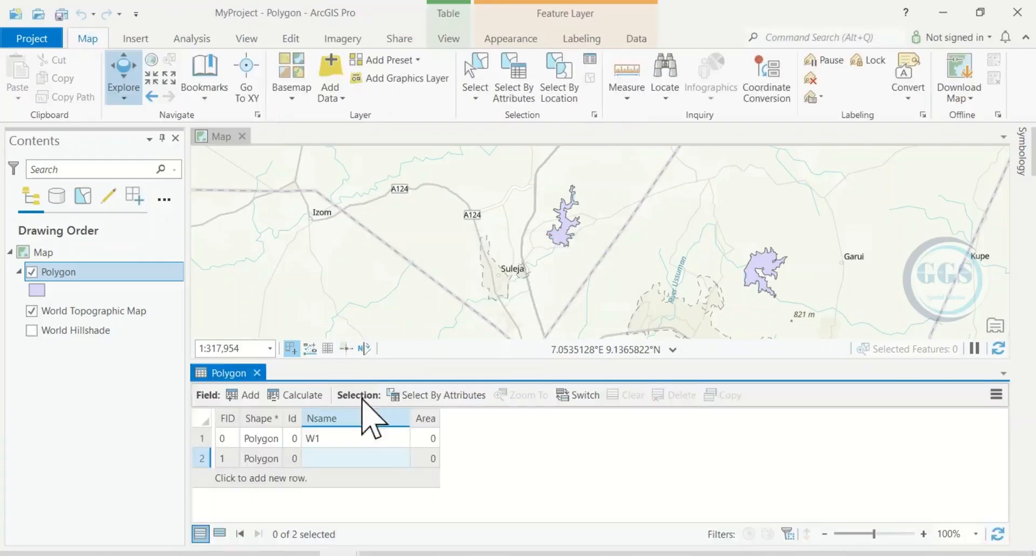
Calculate geometry for the Area field as Area (geodesic) in Hectares.
right_click(429, 420)
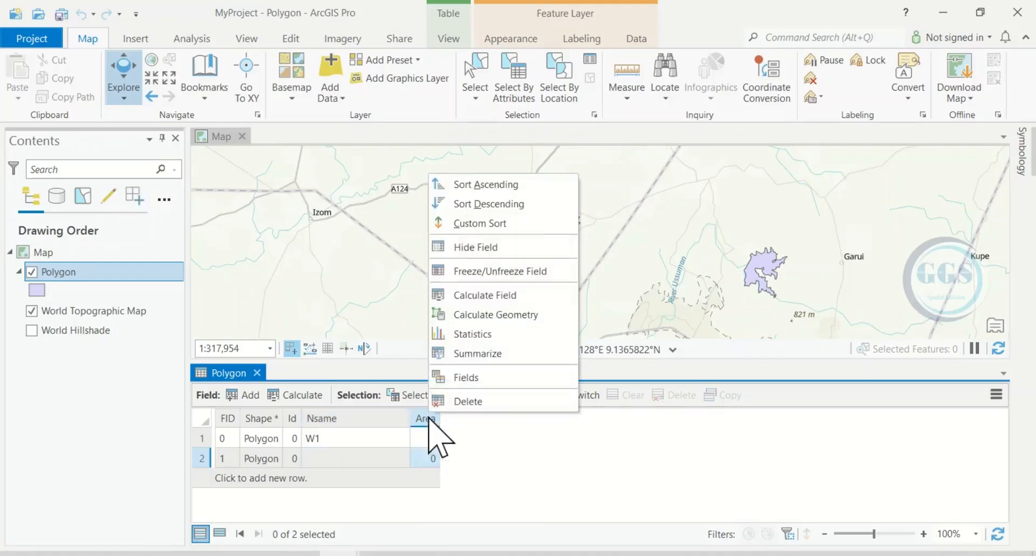
left_click(487, 316)
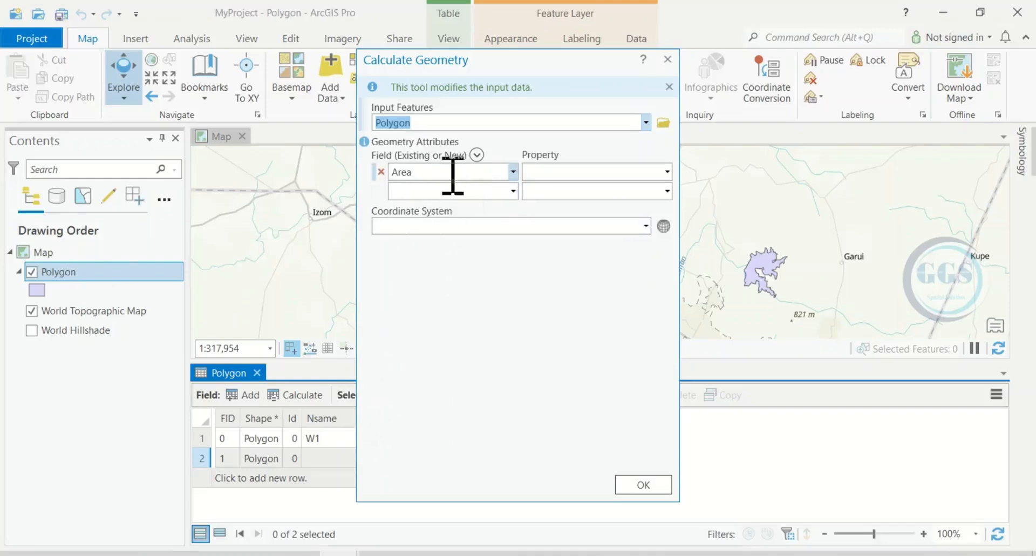
left_click(656, 172)
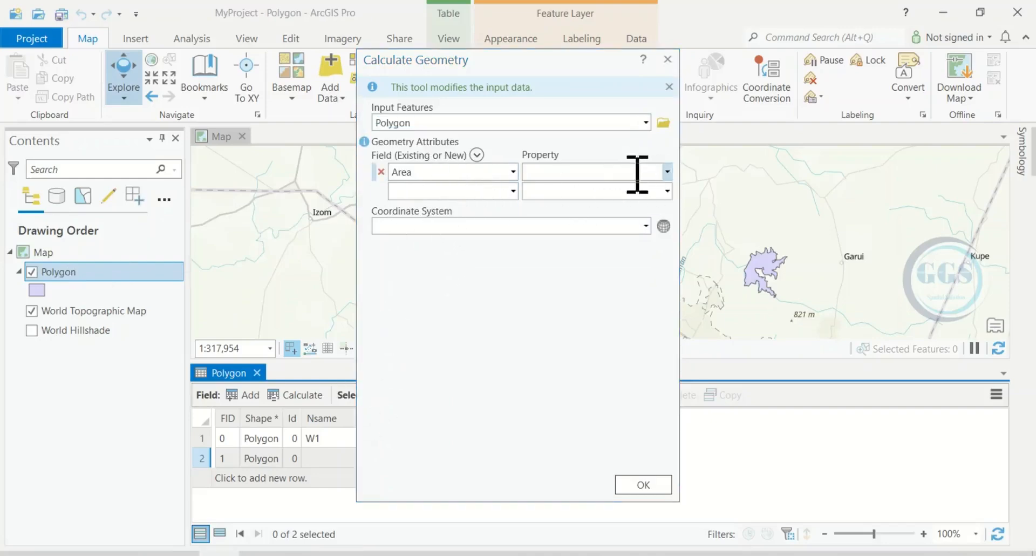
left_click(667, 172)
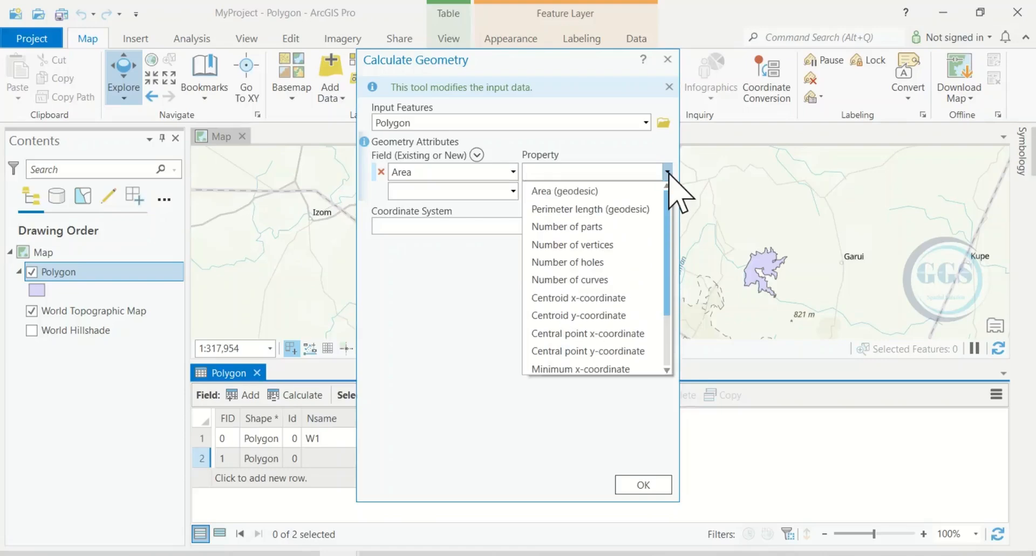
left_click(574, 190)
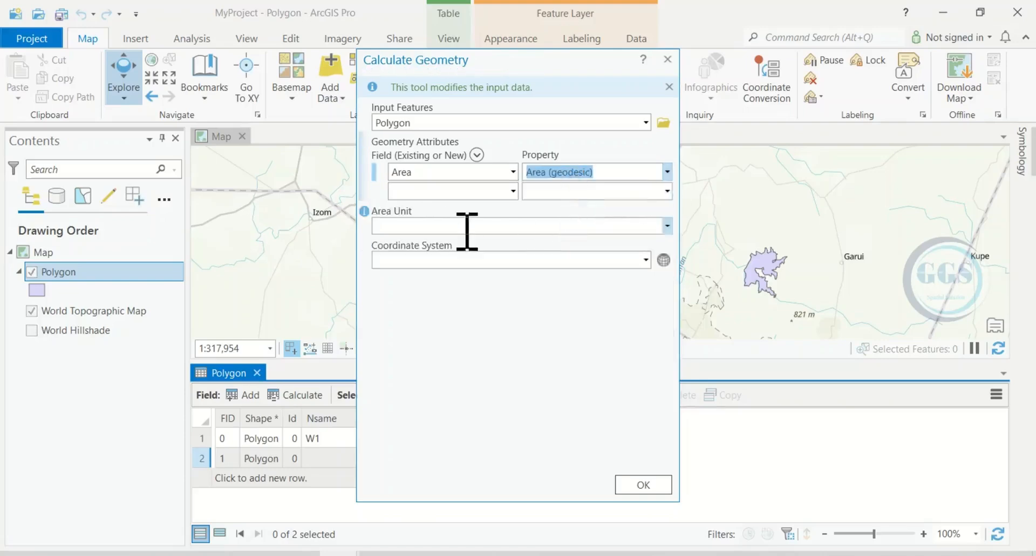
left_click(667, 226)
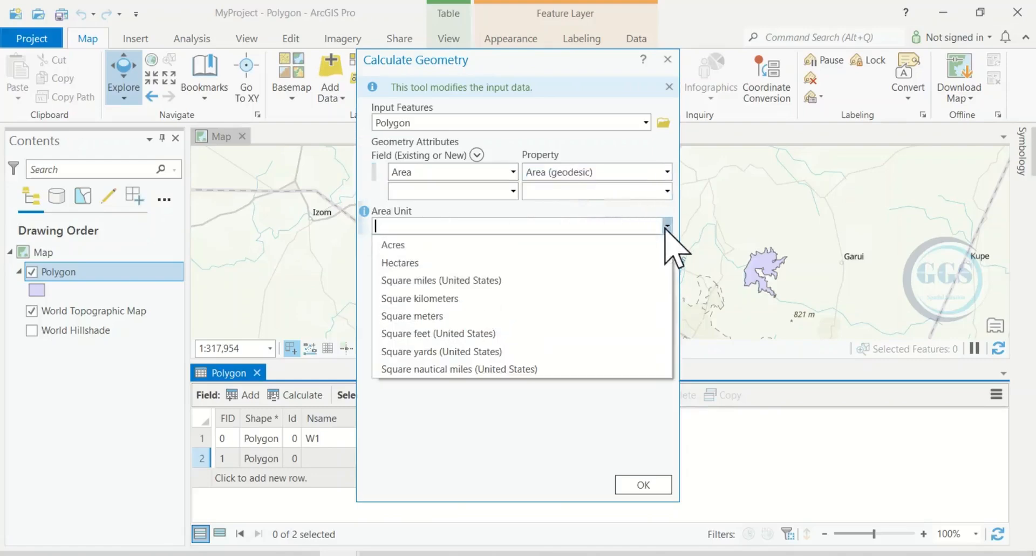
left_click(409, 263)
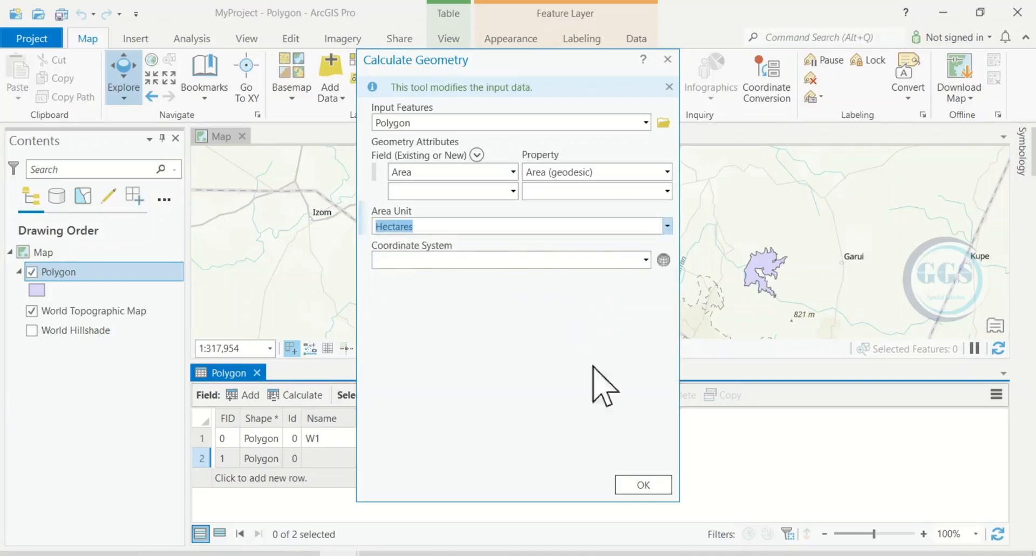
left_click(639, 486)
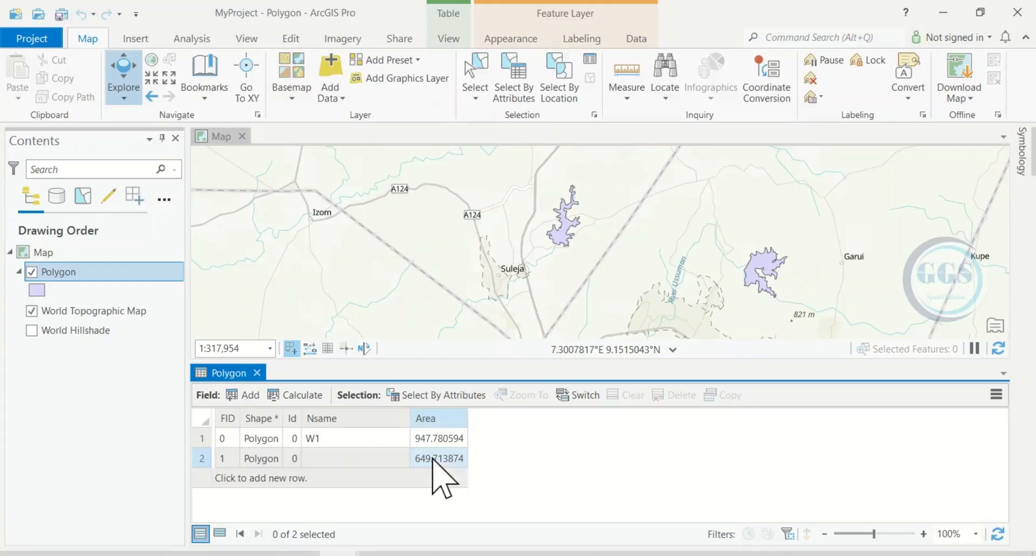
Save the project.
key("Left")
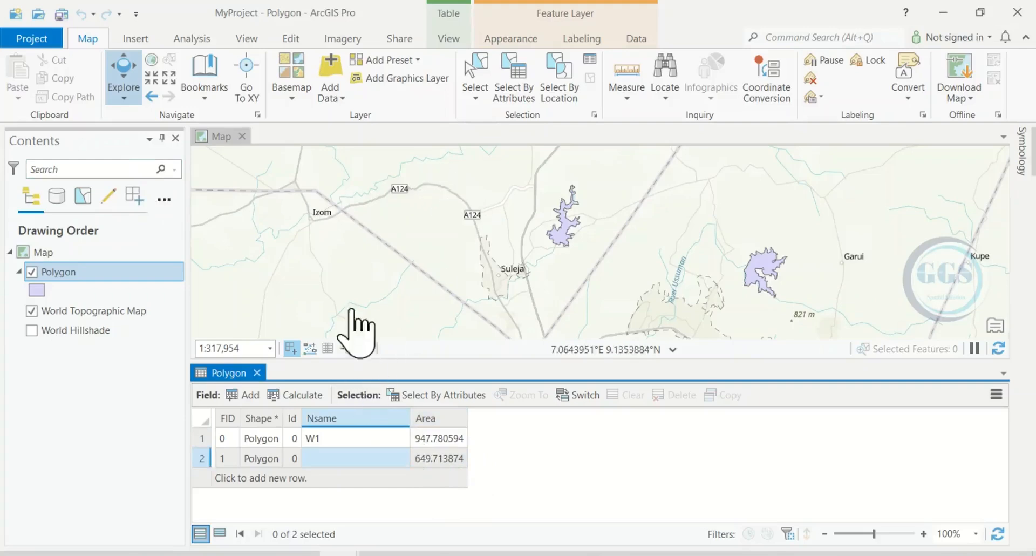
left_click(33, 42)
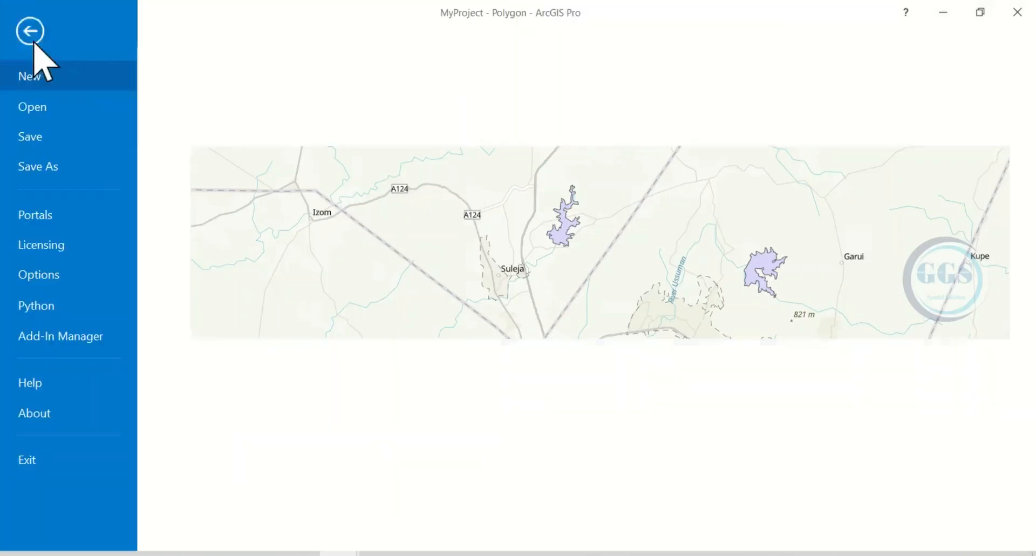
left_click(39, 139)
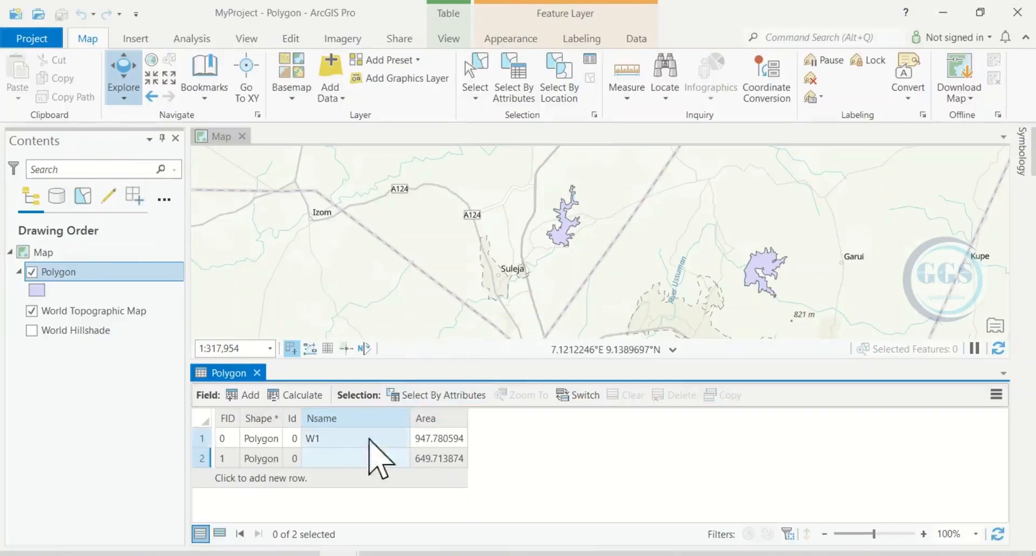
Re-enter W2 as the Nsame value of the second polygon.
double_click(322, 459)
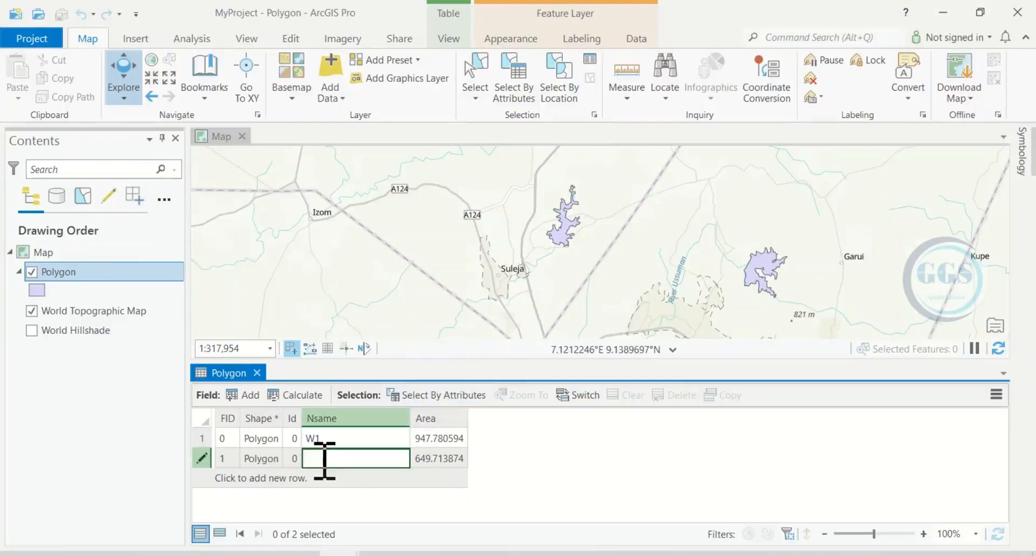
left_click(504, 458)
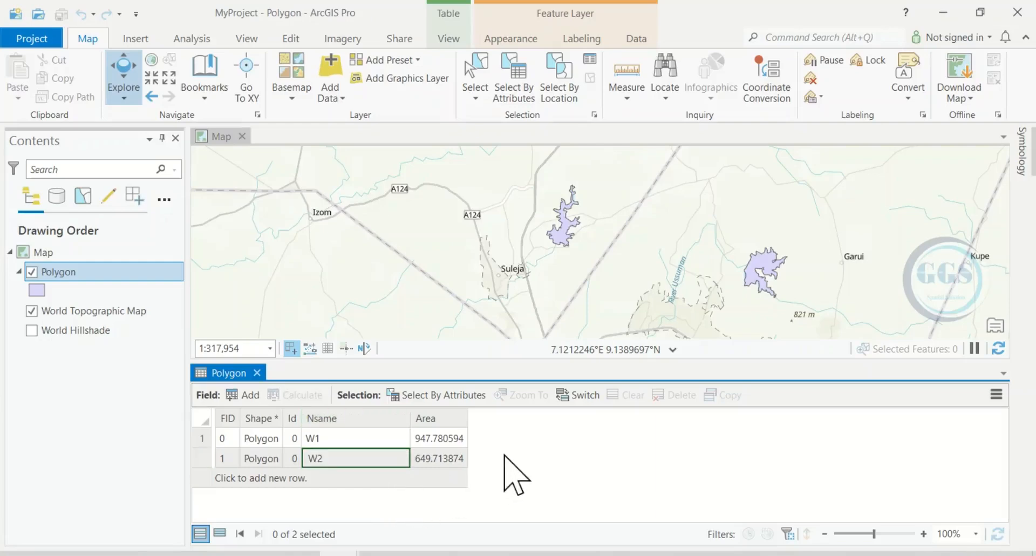